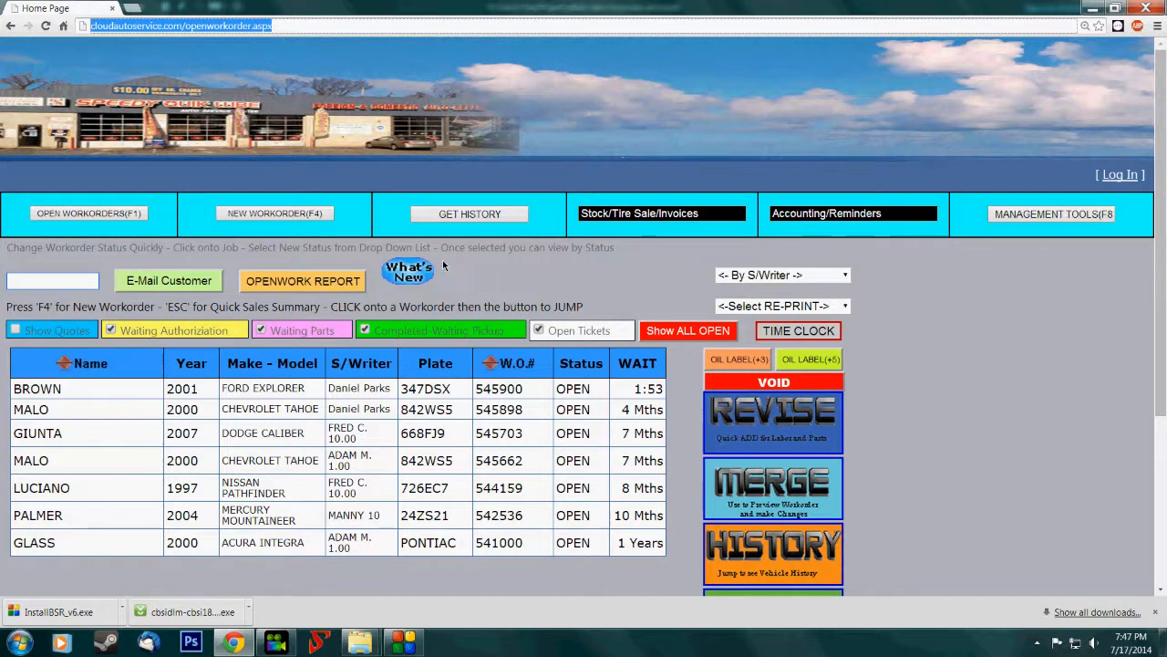
# - Start a new work order, search by the customer's last name, and select the customer with the 2003 Mitsubishi Galant
pyautogui.click(286, 211)
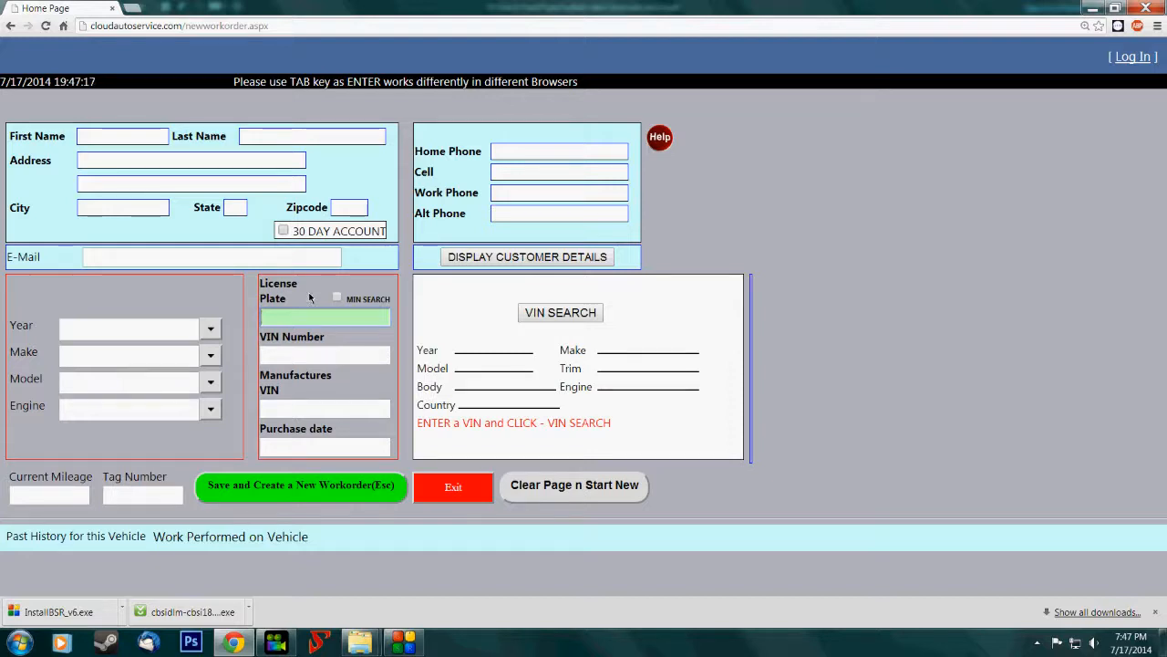
pyautogui.write('BROWN')
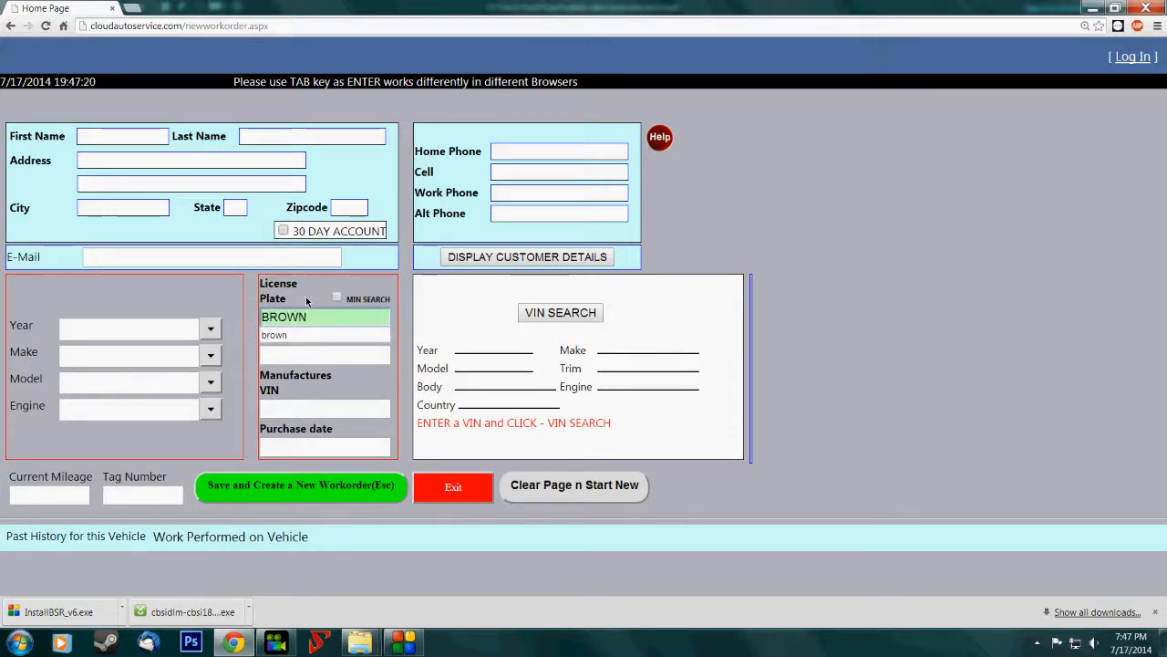
pyautogui.press('Tab')
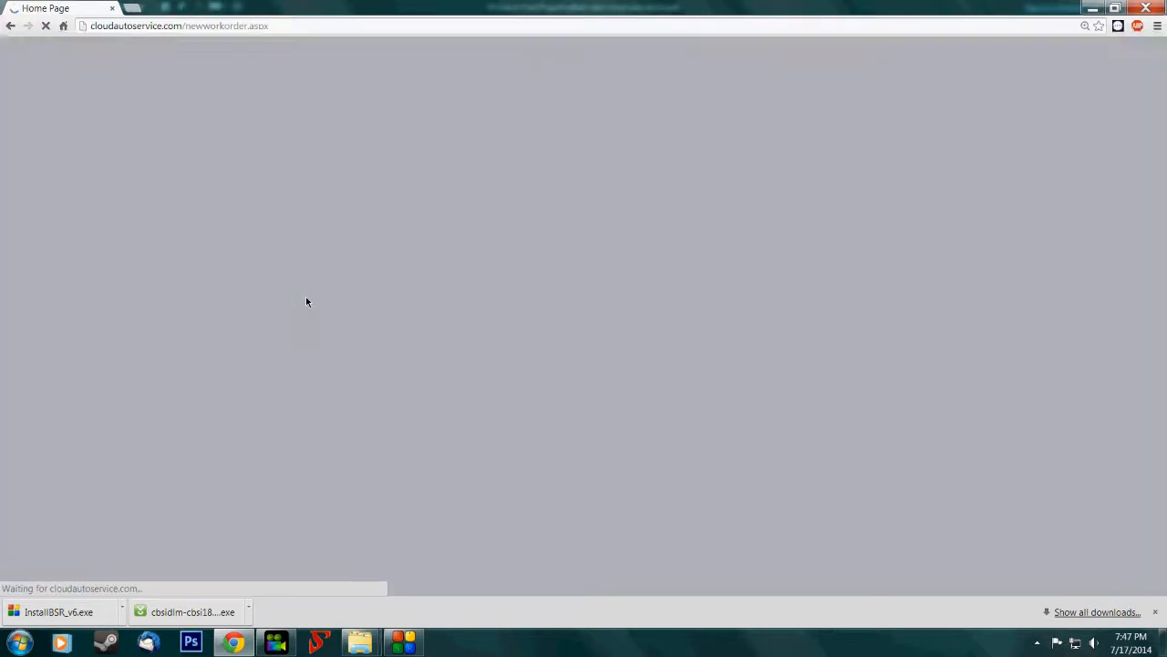
pyautogui.scroll(-2, 250, 369)
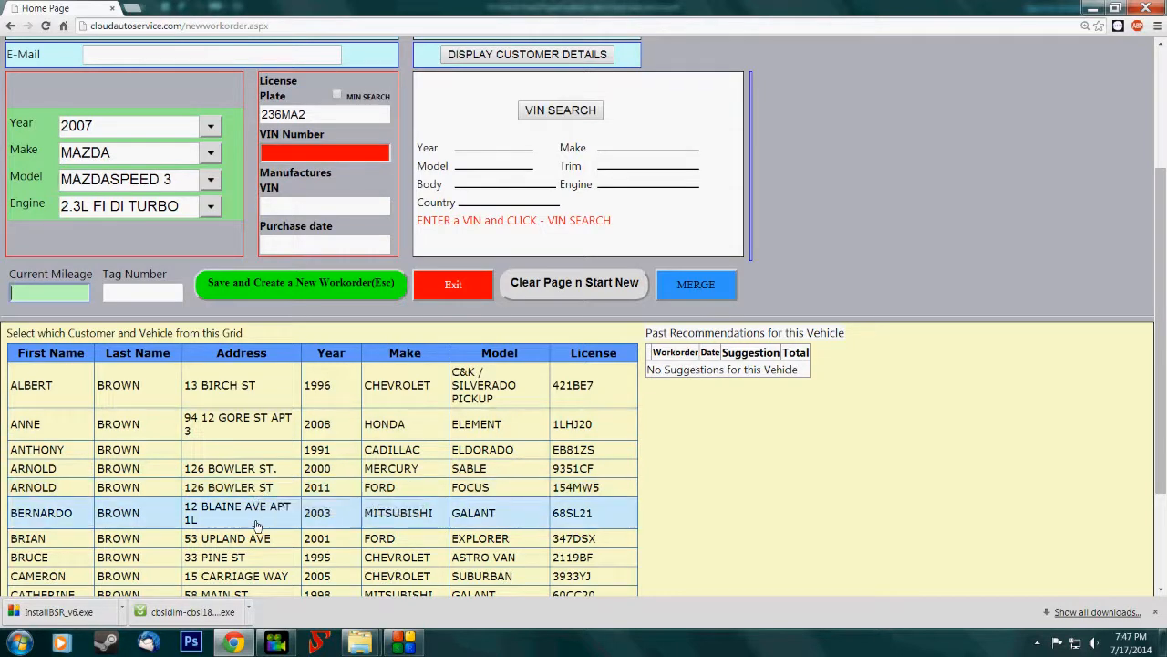
pyautogui.click(256, 526)
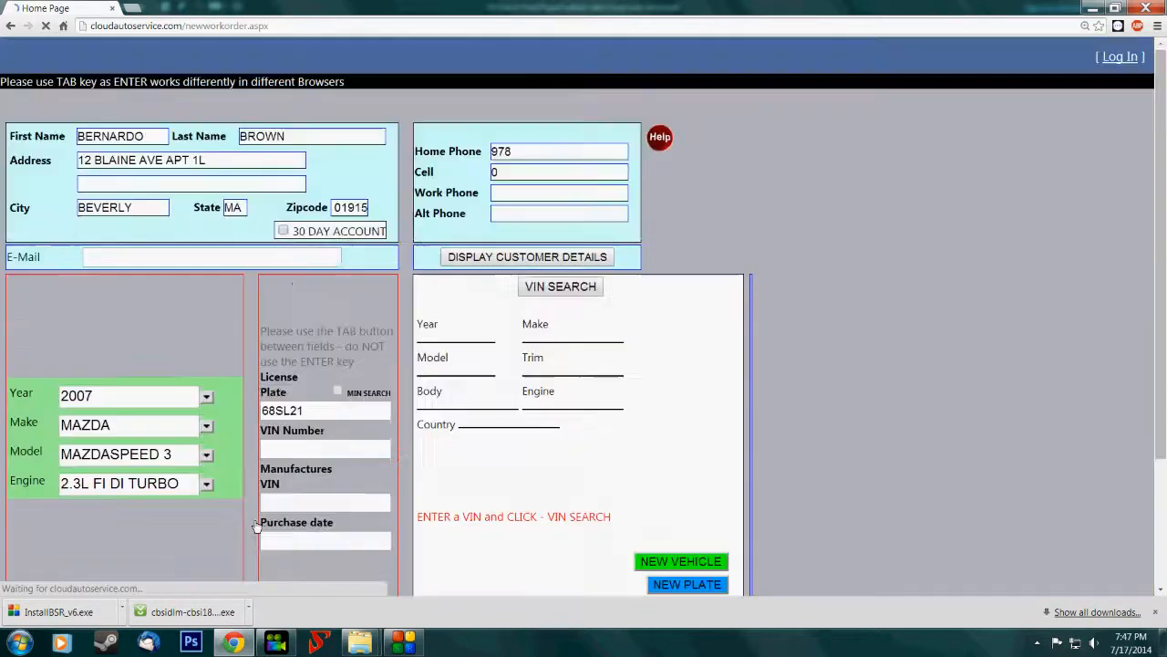
# - Set the current mileage to 149872 and save the customer and vehicle details to create a new work order
pyautogui.click(73, 466)
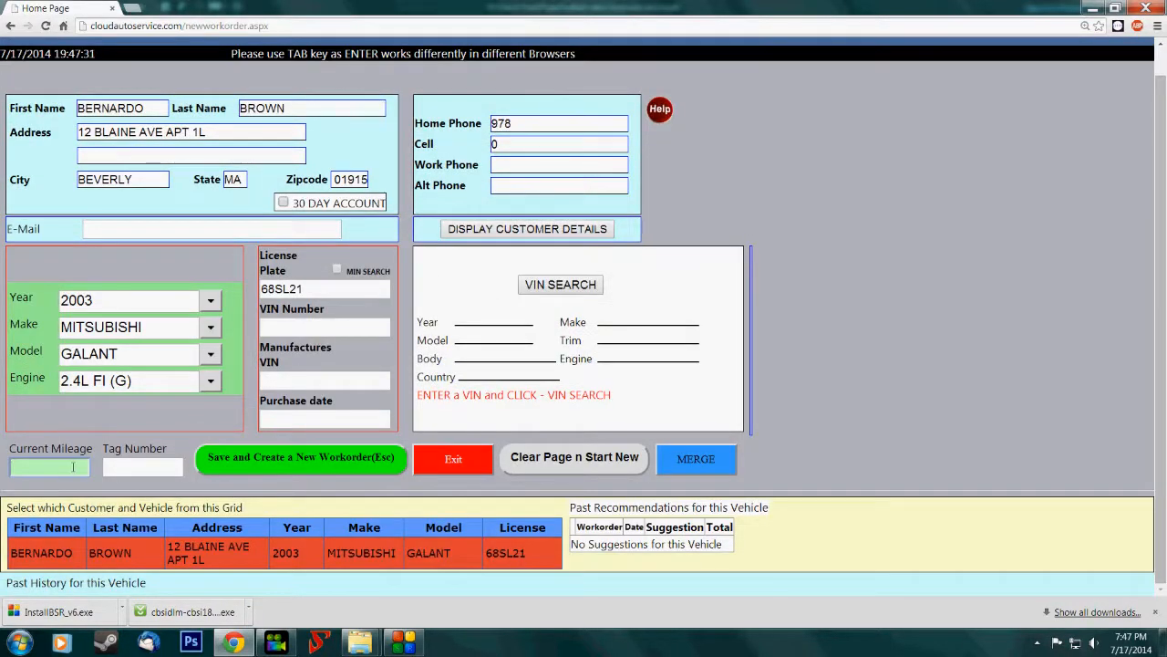
pyautogui.write('149872')
pyautogui.click(250, 458)
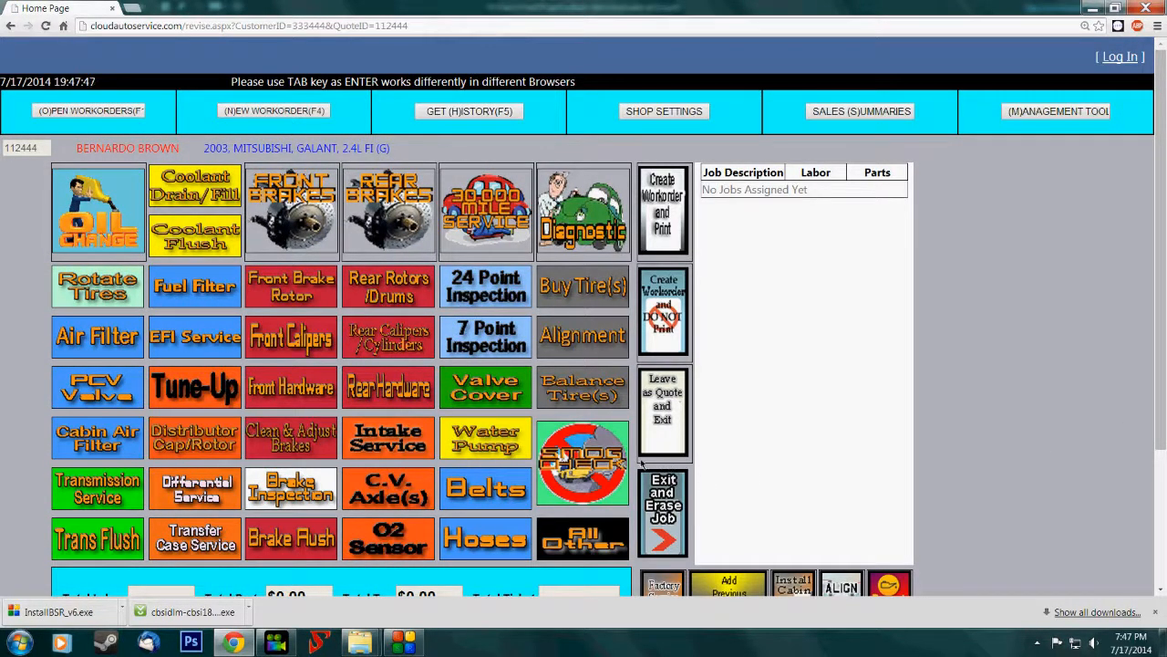
# - Check the factory recommended services, and add an oil change using 10W30 MOBIL-ENGINE OIL
pyautogui.scroll(-1, 519, 475)
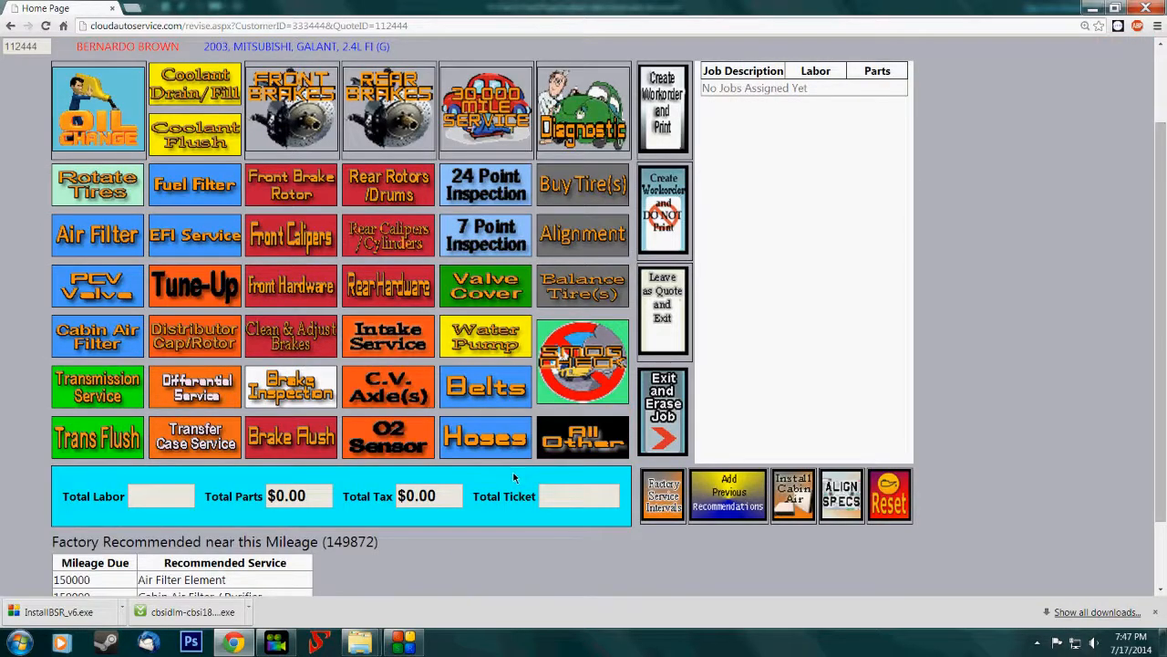
pyautogui.scroll(-1, 508, 479)
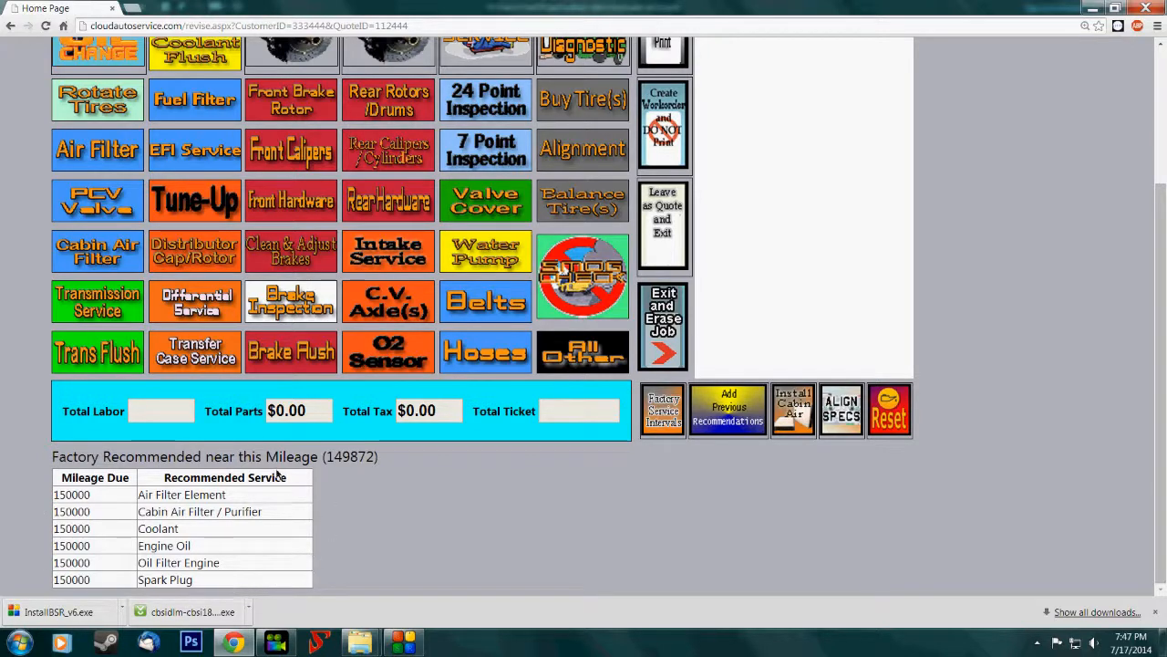
pyautogui.scroll(2, 611, 523)
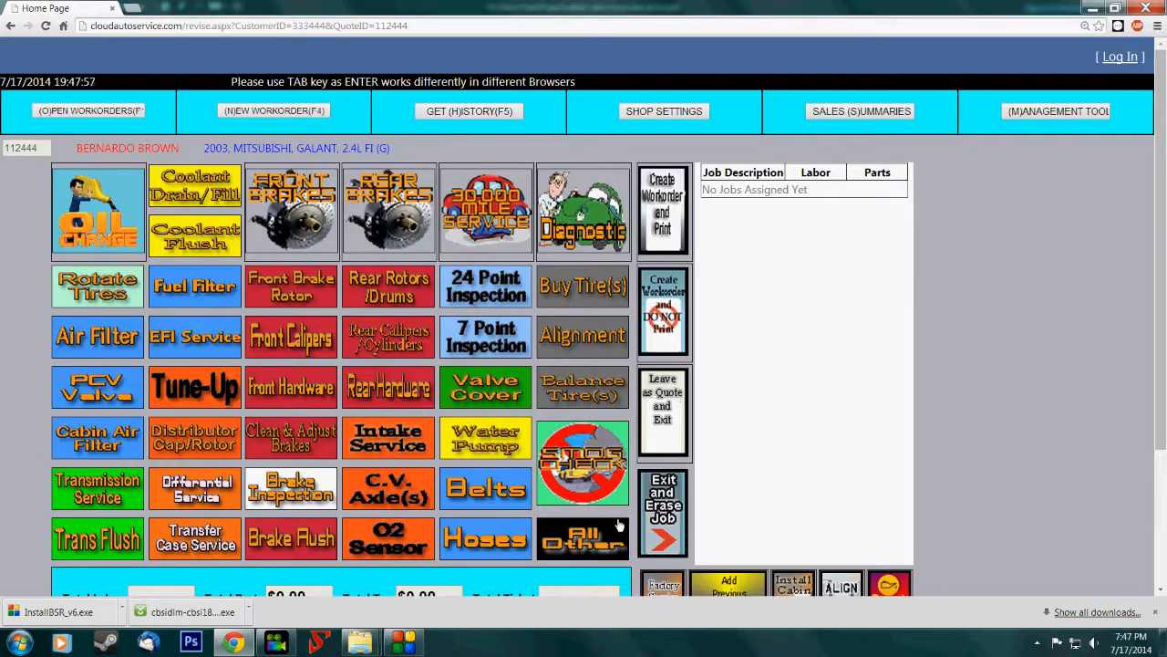
pyautogui.click(98, 220)
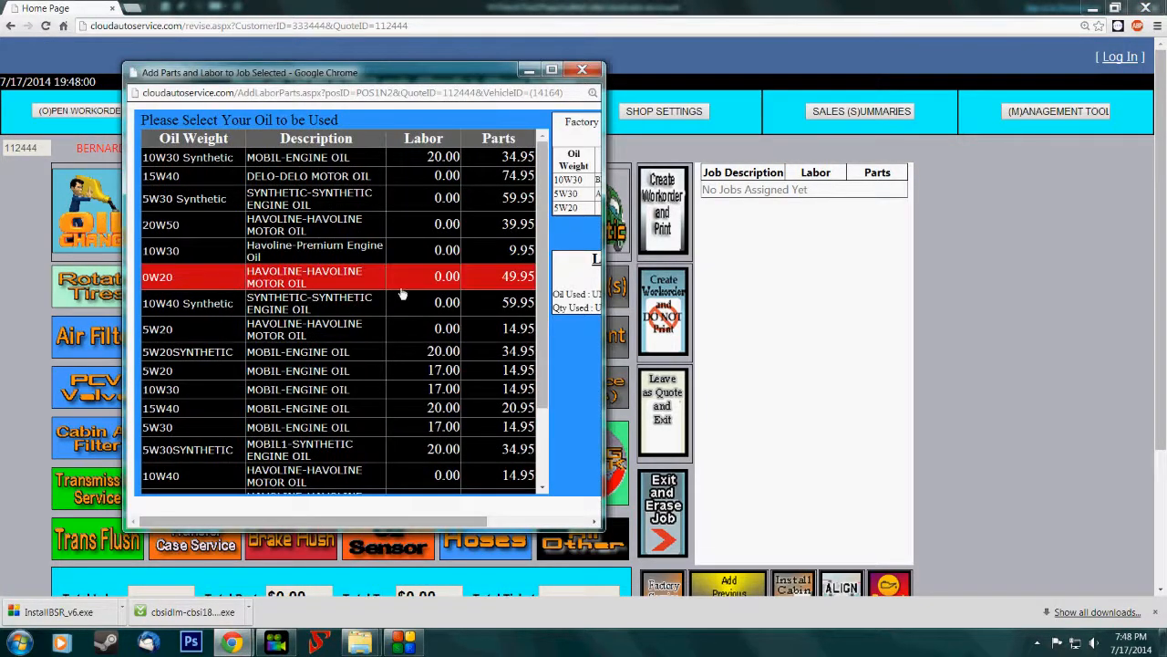
pyautogui.hotkey('ctrl', '-')
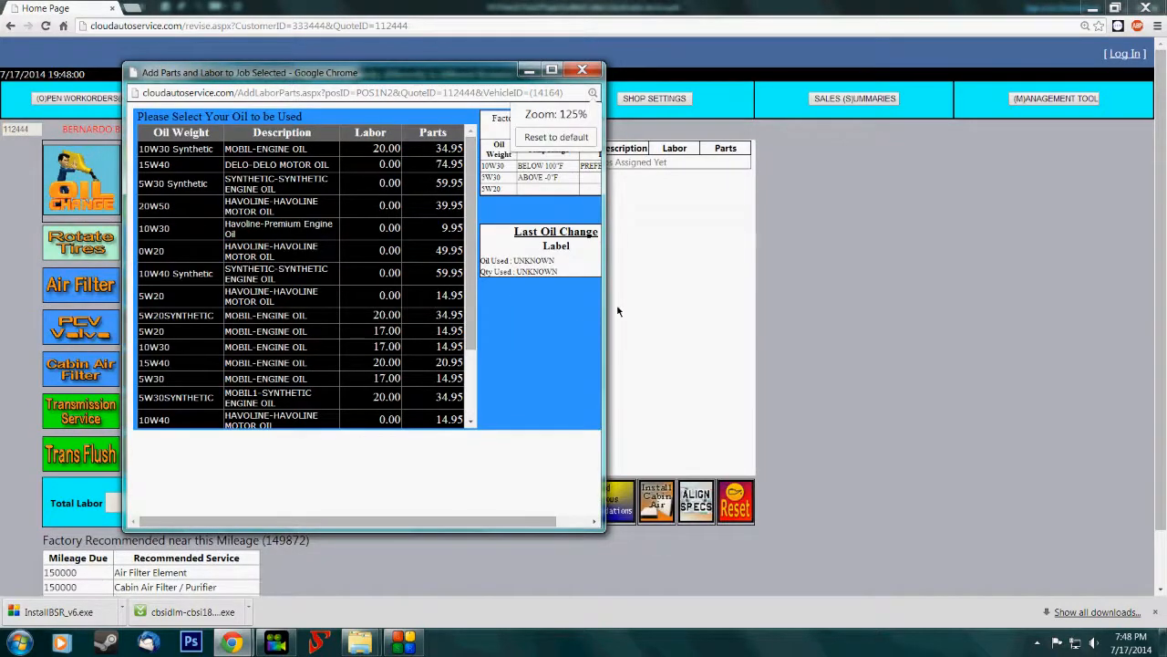
pyautogui.moveTo(606, 306); pyautogui.dragTo(716, 301)
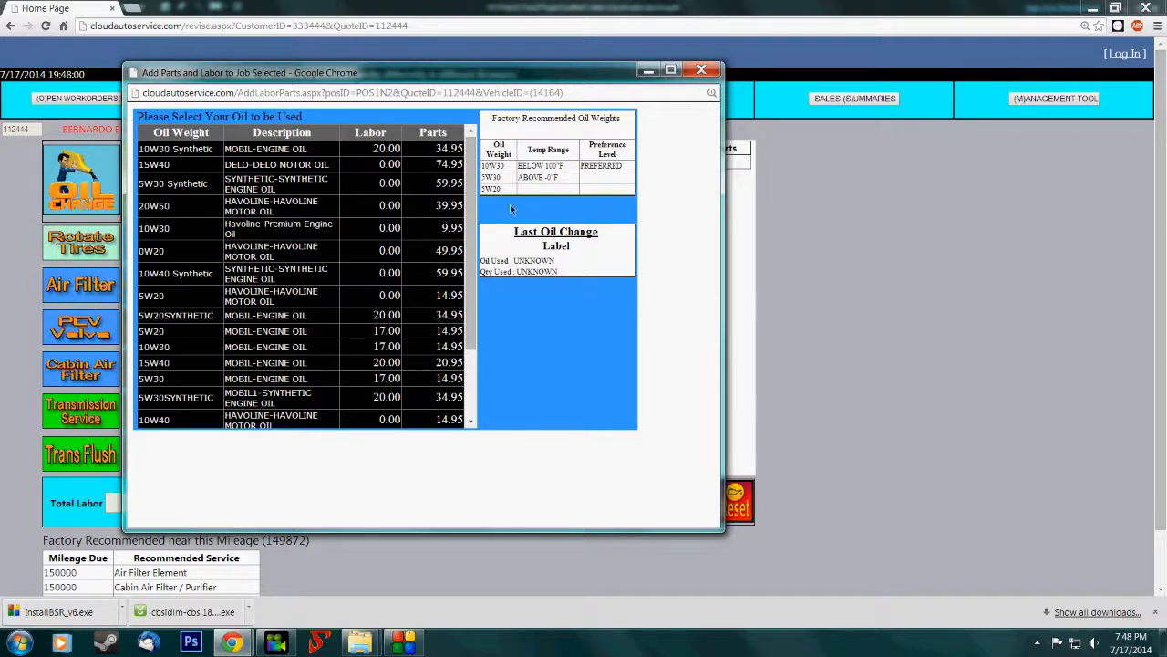
pyautogui.click(301, 354)
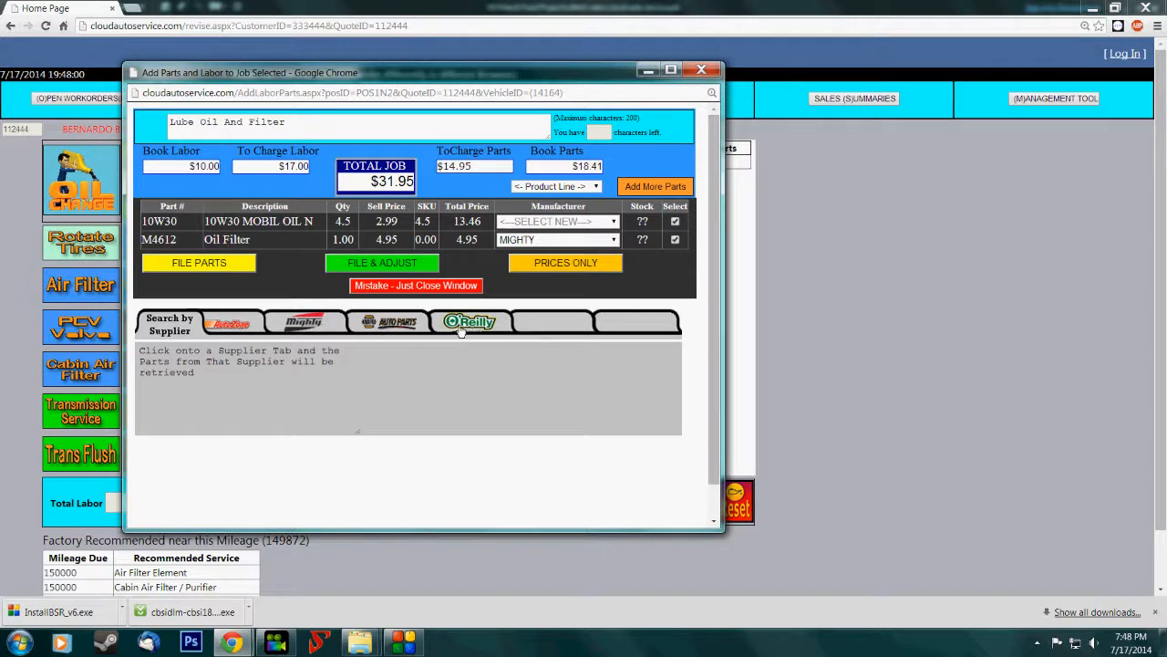
# - Check O'Reilly's listing for oil filter MGL51356, and file the Lube Oil And Filter job with price adjustment
pyautogui.click(467, 324)
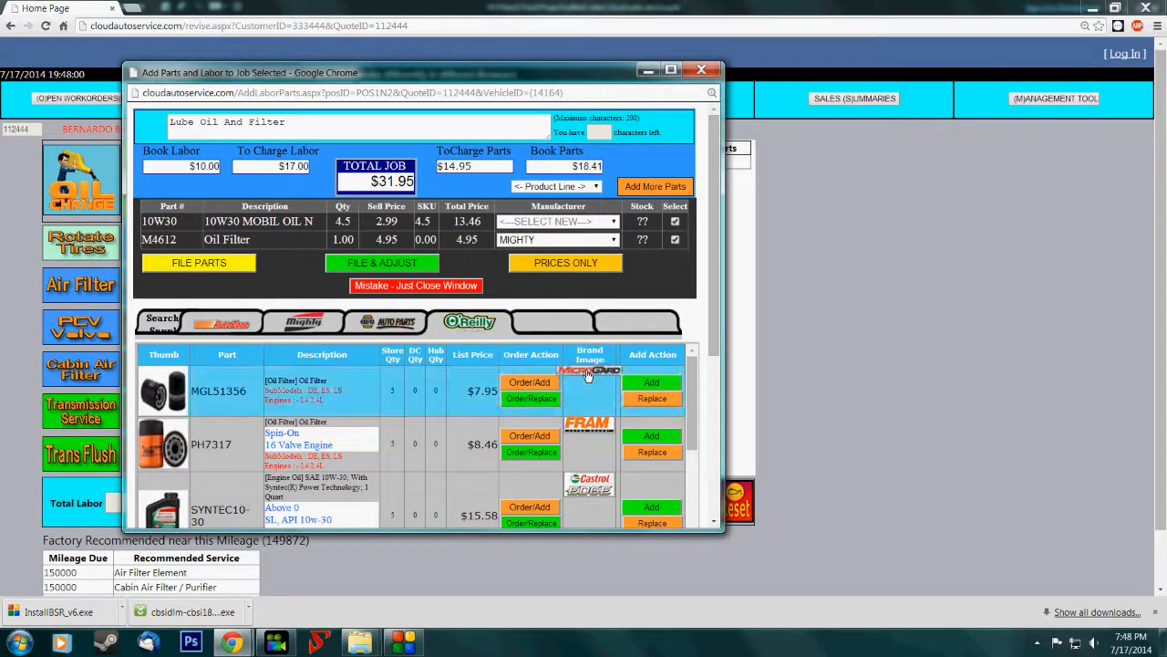
pyautogui.moveTo(588, 375)
pyautogui.moveTo(233, 398)
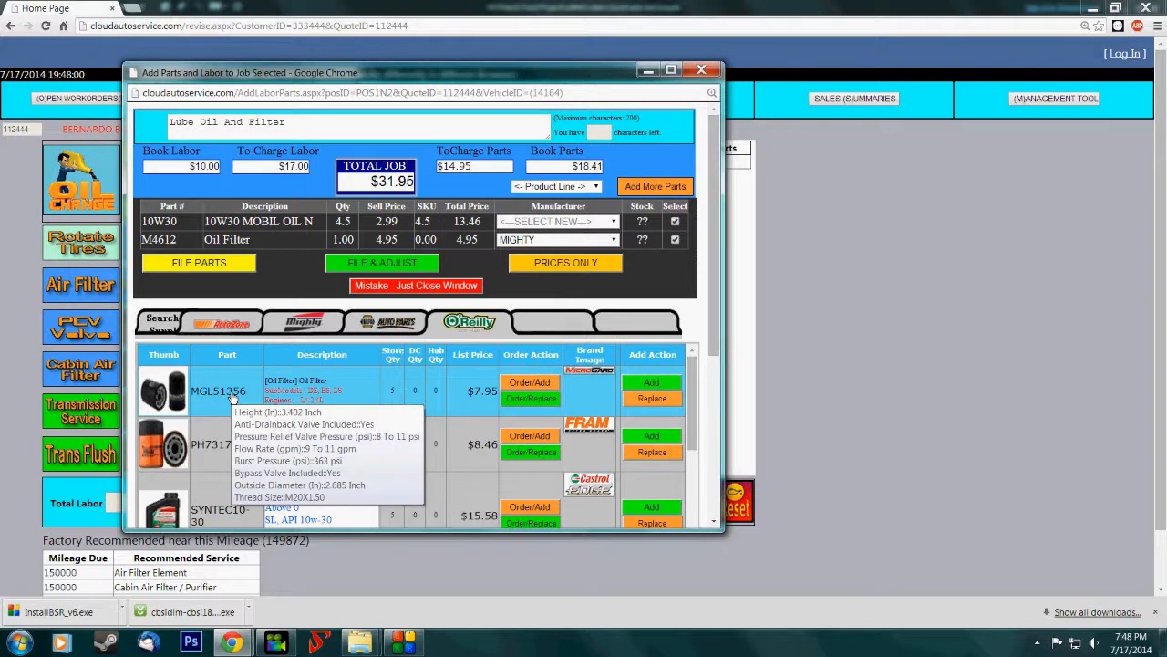
pyautogui.moveTo(155, 391)
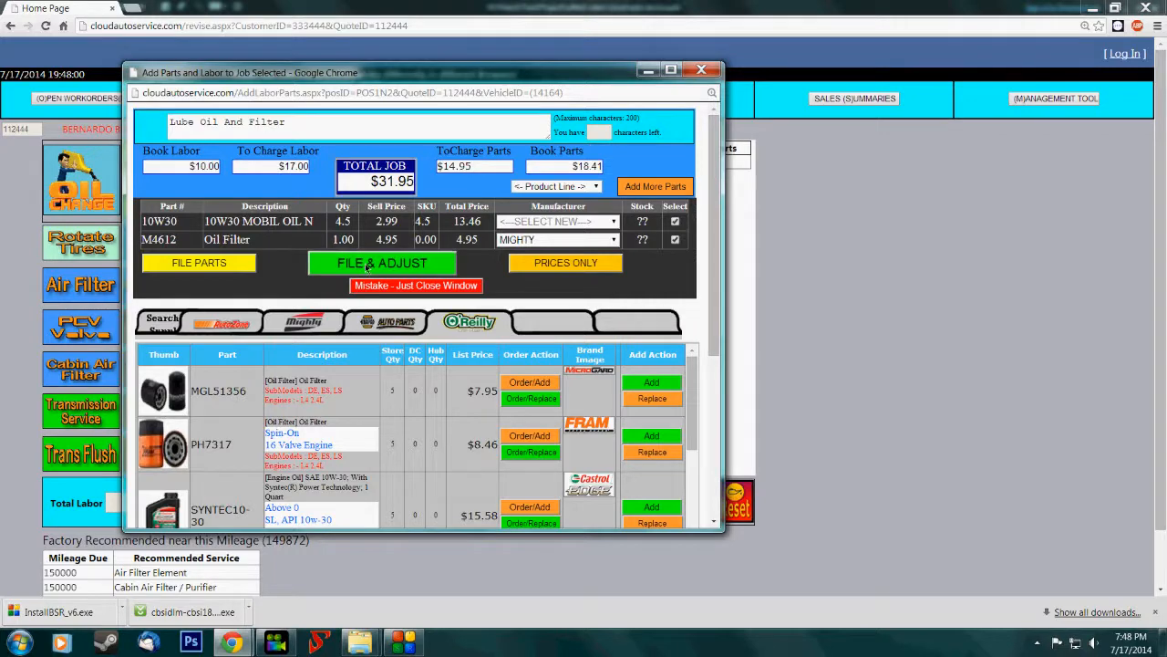
pyautogui.click(360, 266)
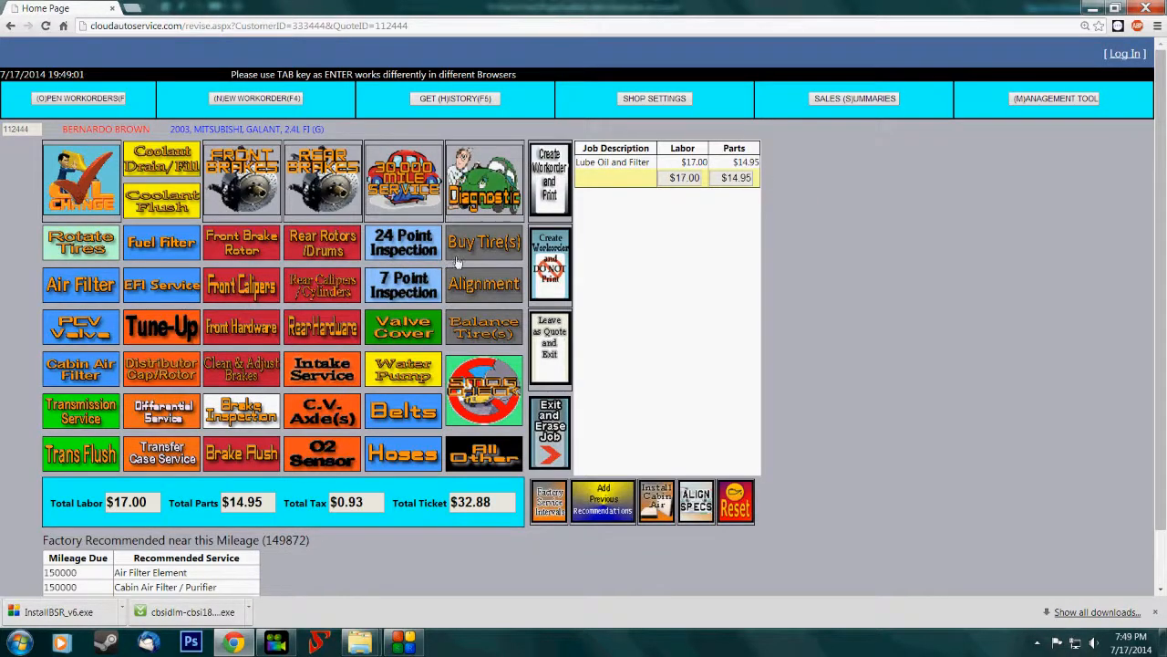
# - Create the work order for printing, assign the first listed service writer, file it, and continue past the printable estimate
pyautogui.click(562, 190)
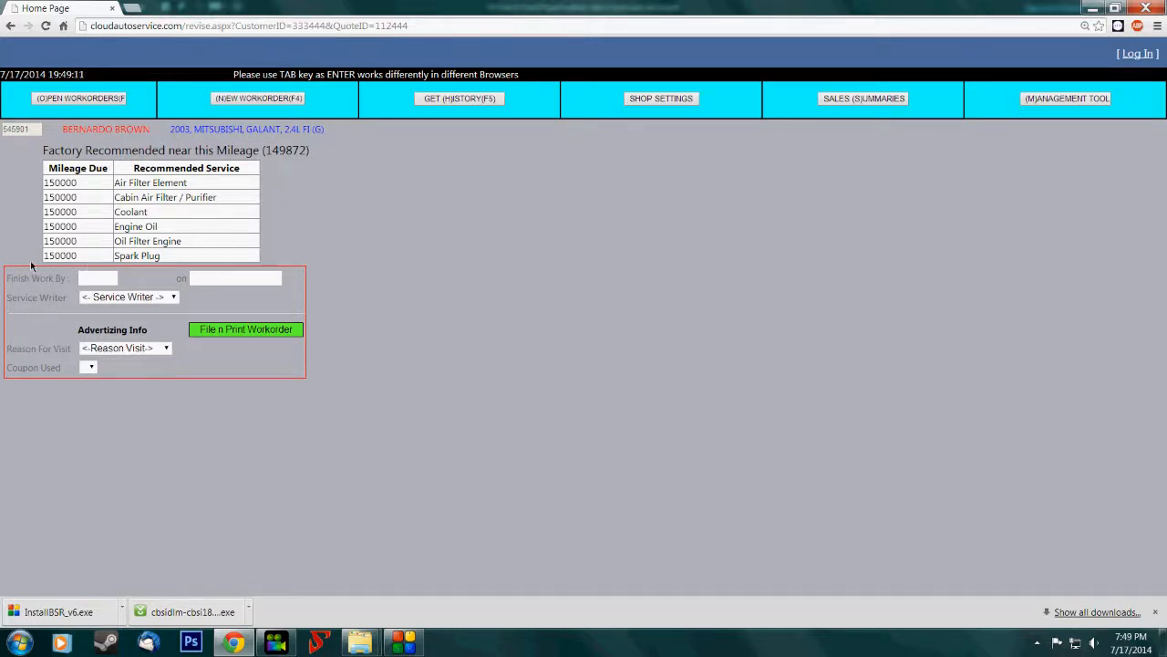
pyautogui.click(137, 299)
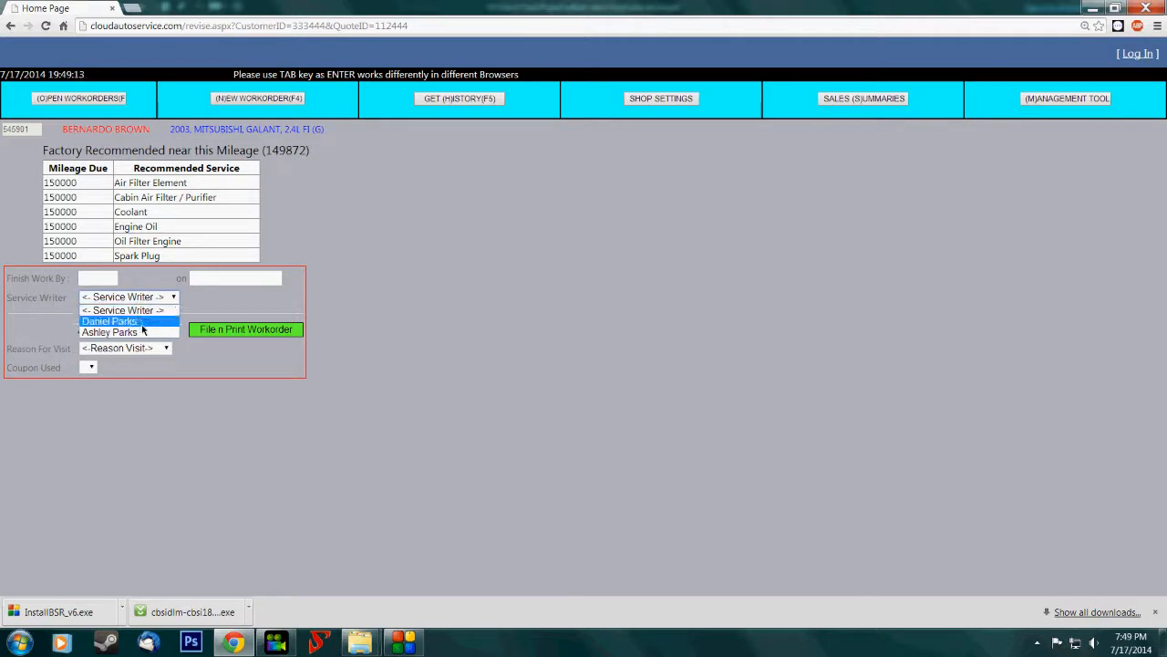
pyautogui.click(143, 323)
pyautogui.click(235, 330)
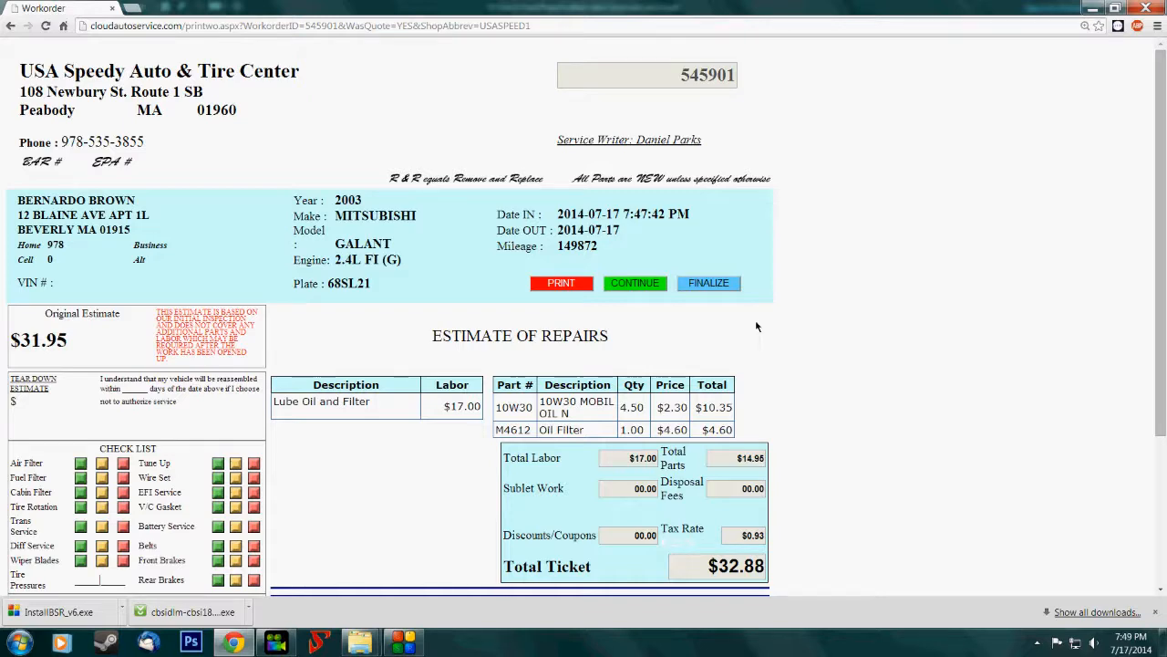
pyautogui.click(647, 283)
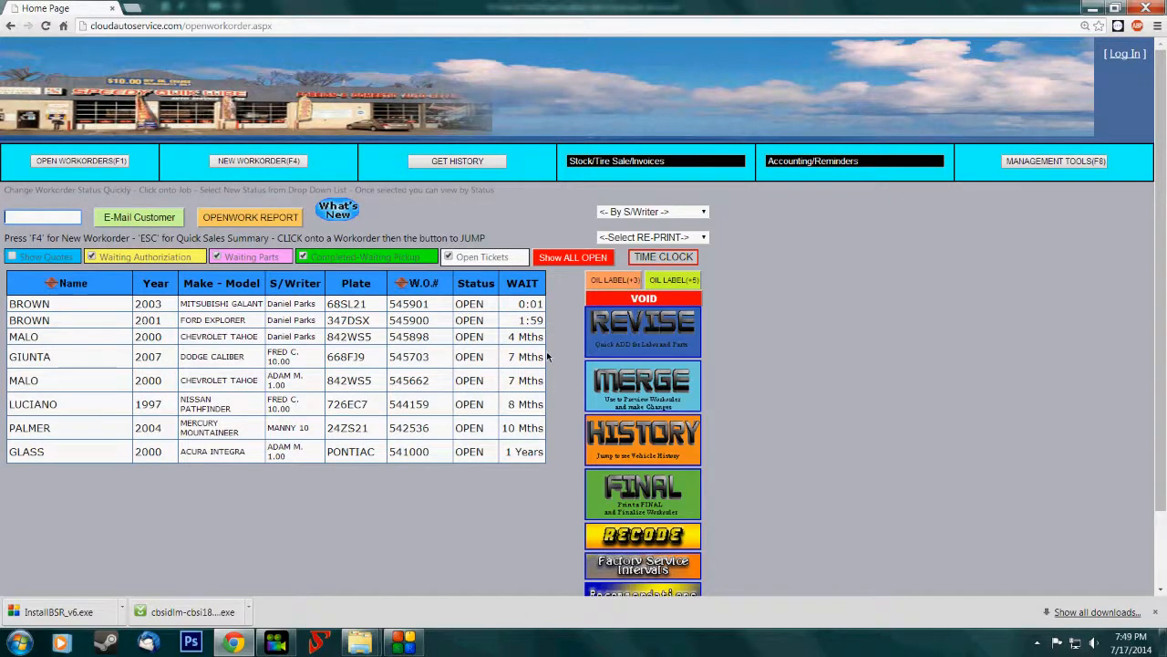
# - Open the 2003 Mitsubishi Galant work order for revision and start adding a Replace O2 Sensor job
pyautogui.click(369, 307)
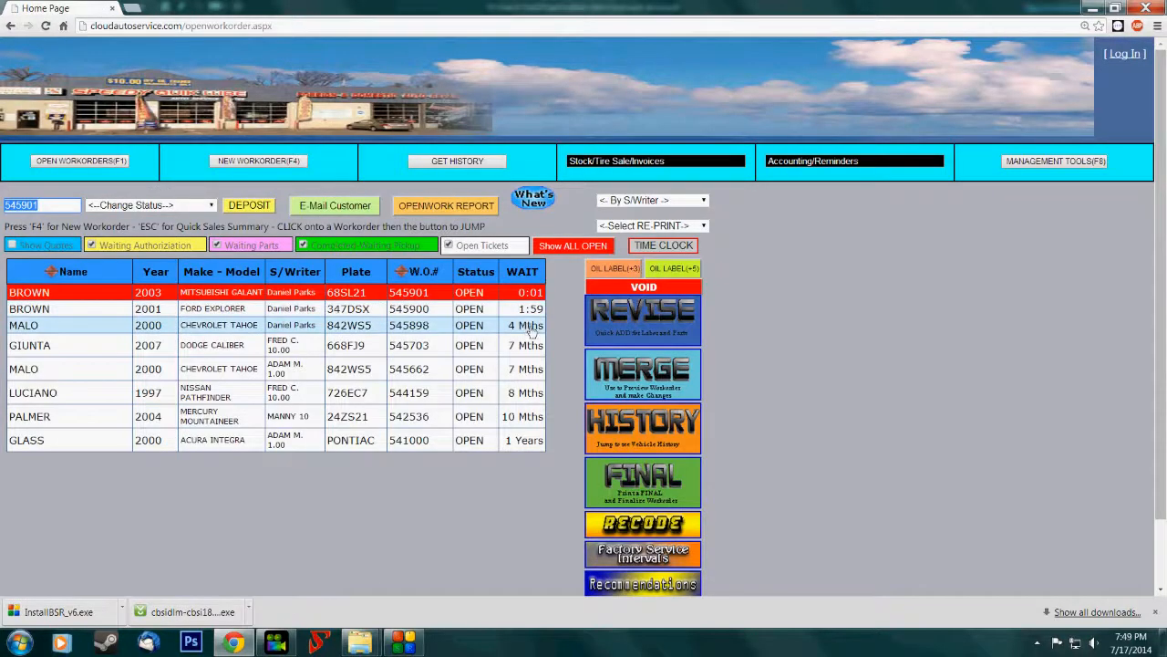
pyautogui.click(642, 330)
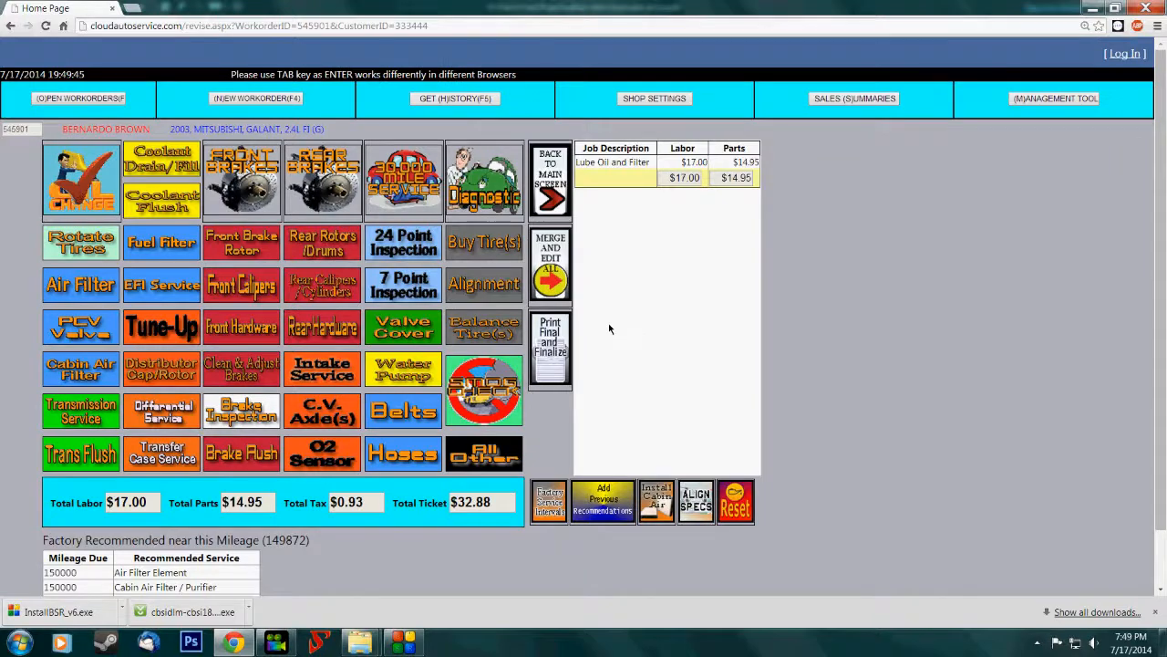
pyautogui.click(325, 447)
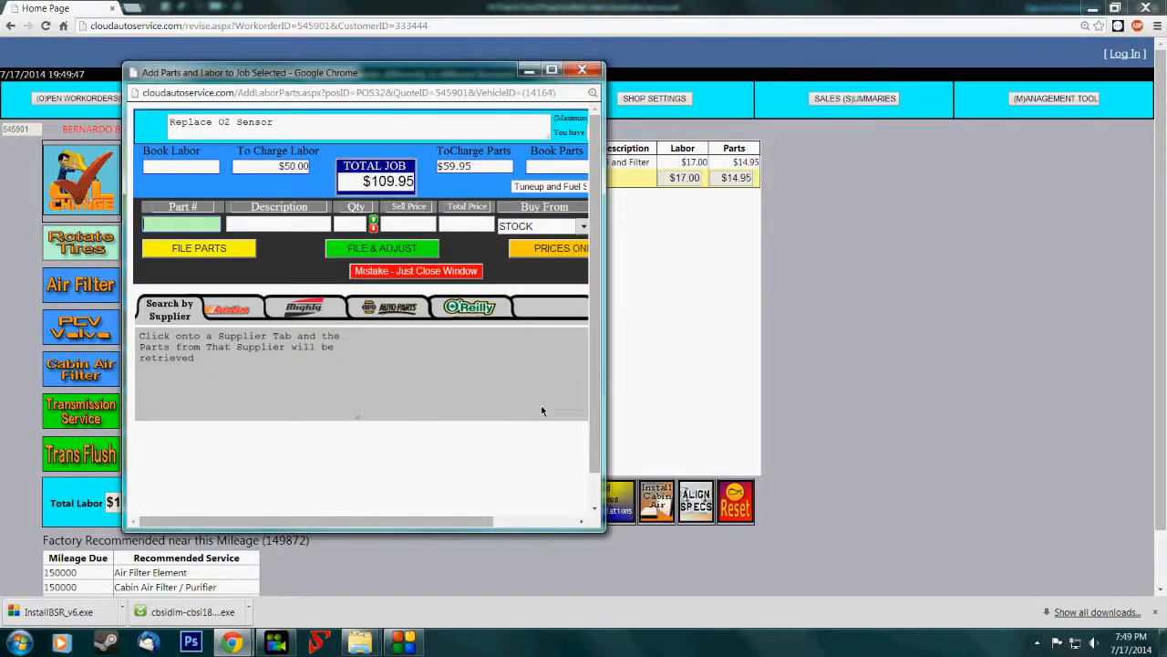
pyautogui.moveTo(603, 388); pyautogui.dragTo(769, 378)
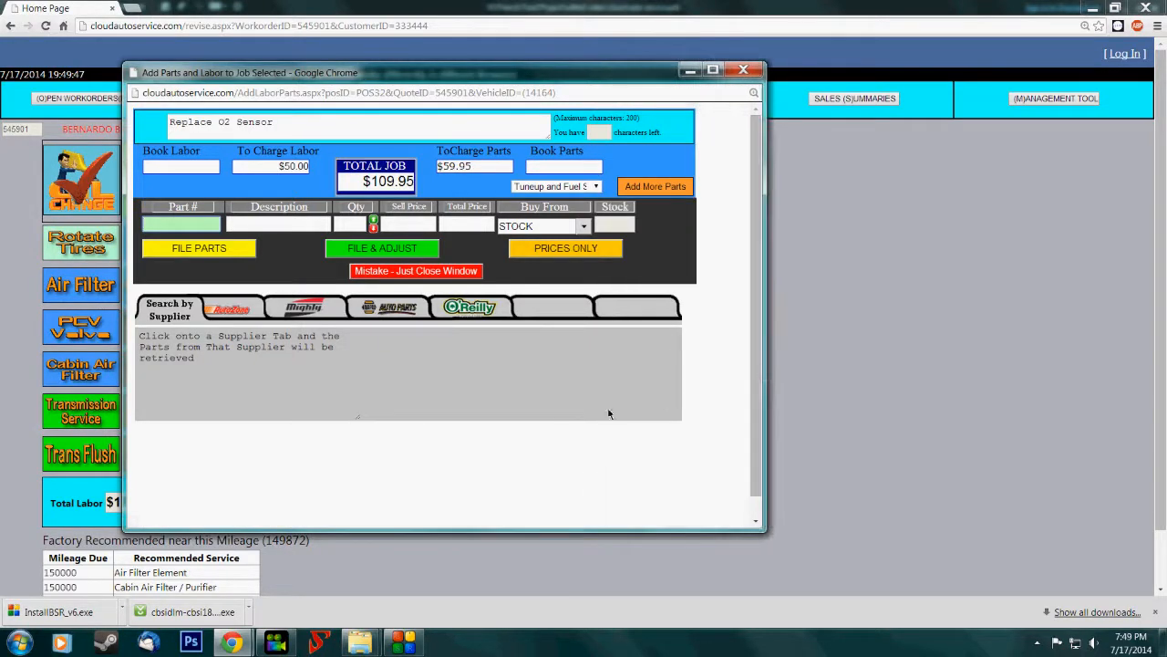
# - Retrieve O'Reilly's oxygen sensors and examine the cost, warranty, specifications and picture of Bosch part 15730
pyautogui.click(467, 310)
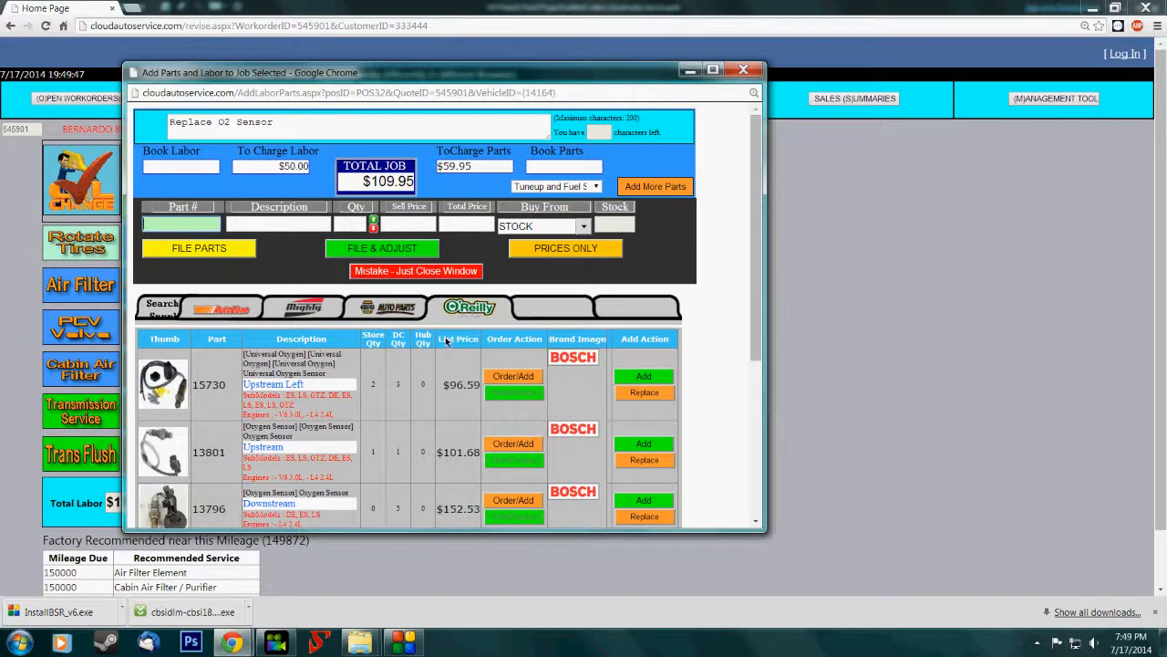
pyautogui.scroll(-1, 373, 351)
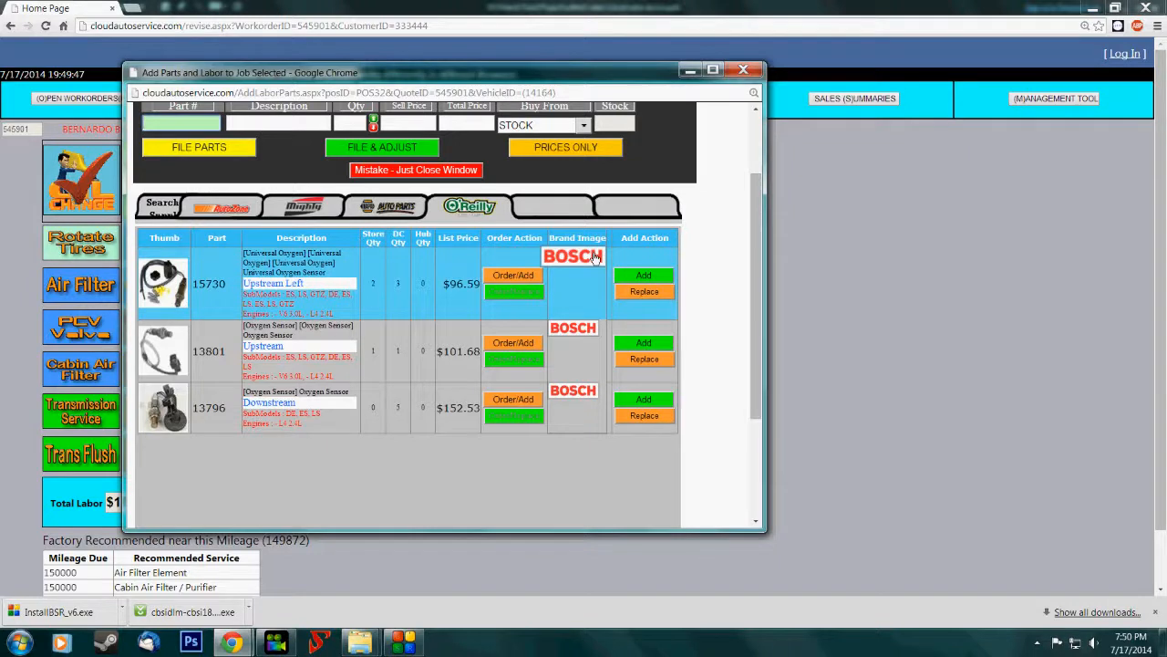
pyautogui.moveTo(589, 259)
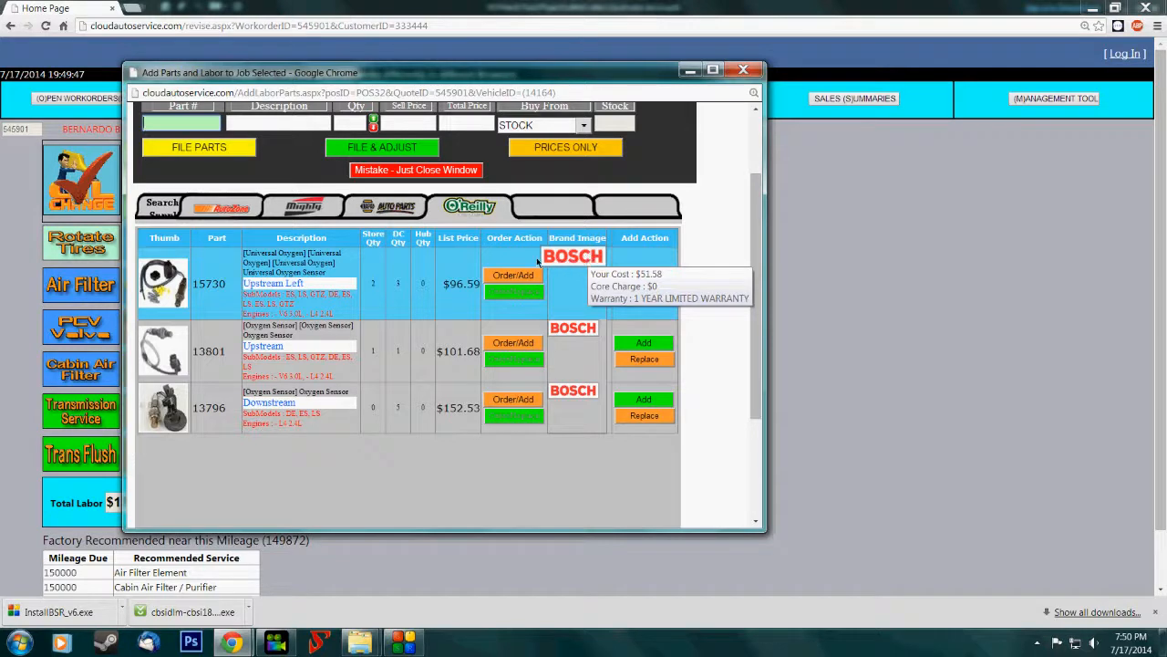
pyautogui.moveTo(216, 286)
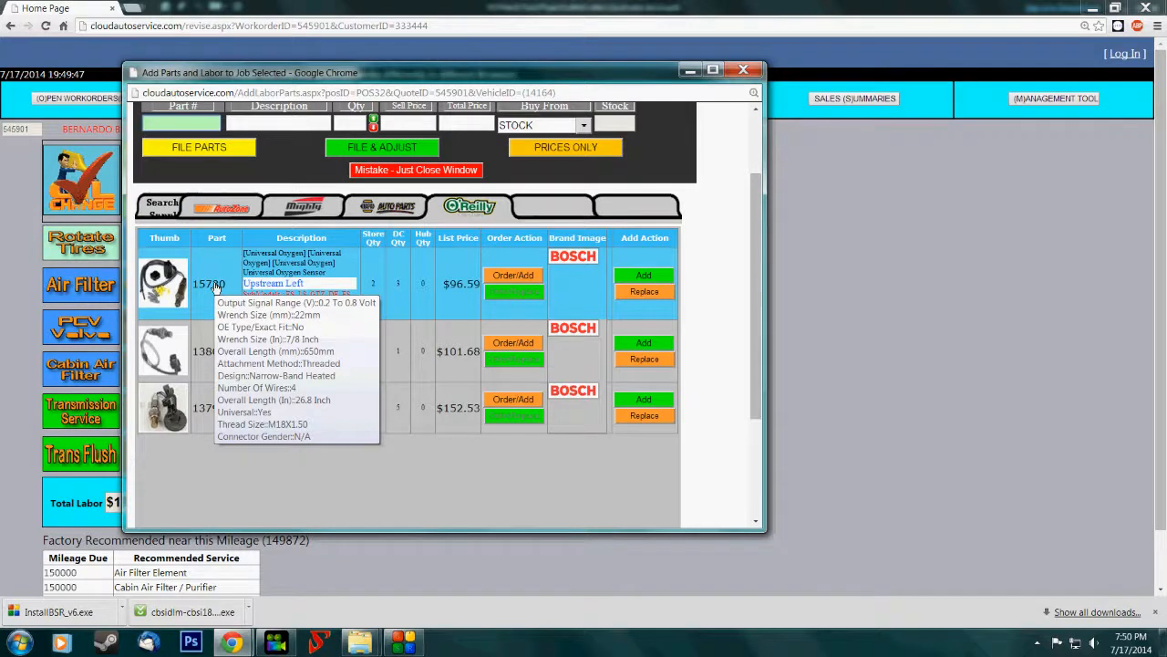
pyautogui.moveTo(164, 289)
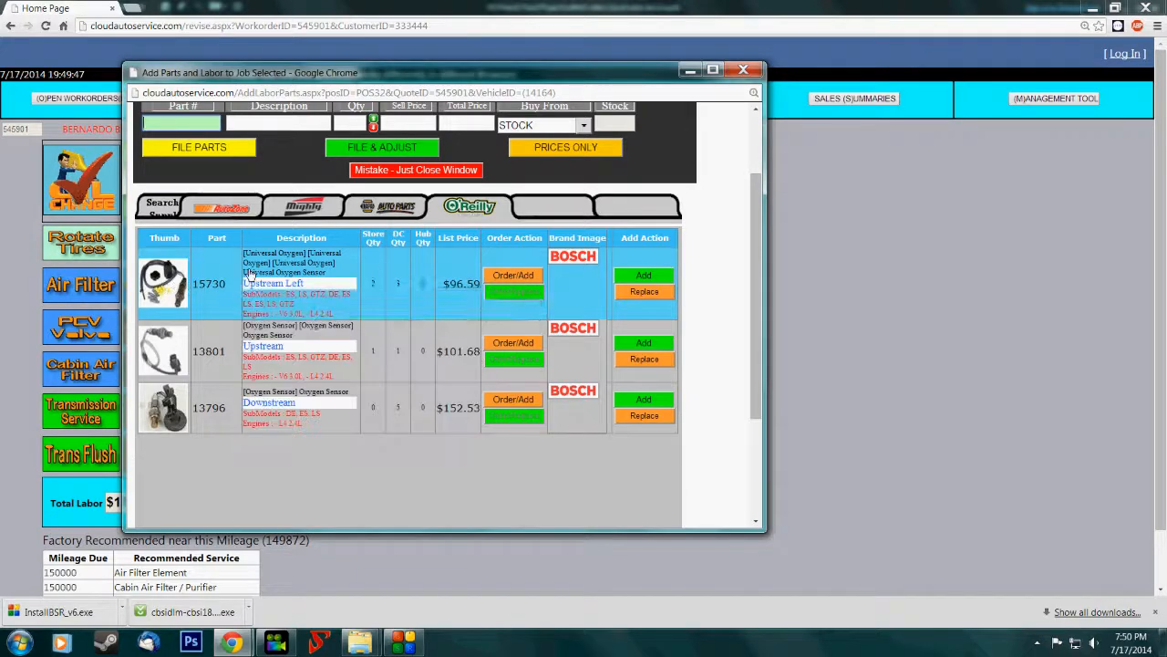
# - Order one Bosch 15730 Upstream Left oxygen sensor and file the parts to the Replace O2 Sensor job
pyautogui.click(517, 276)
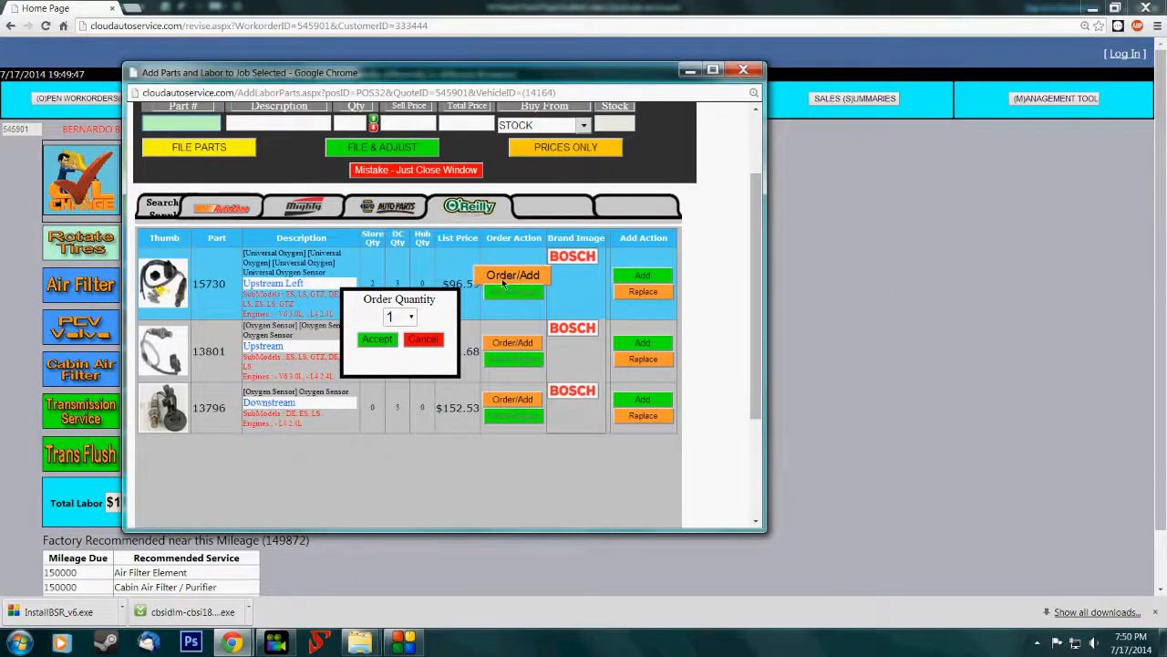
pyautogui.click(381, 339)
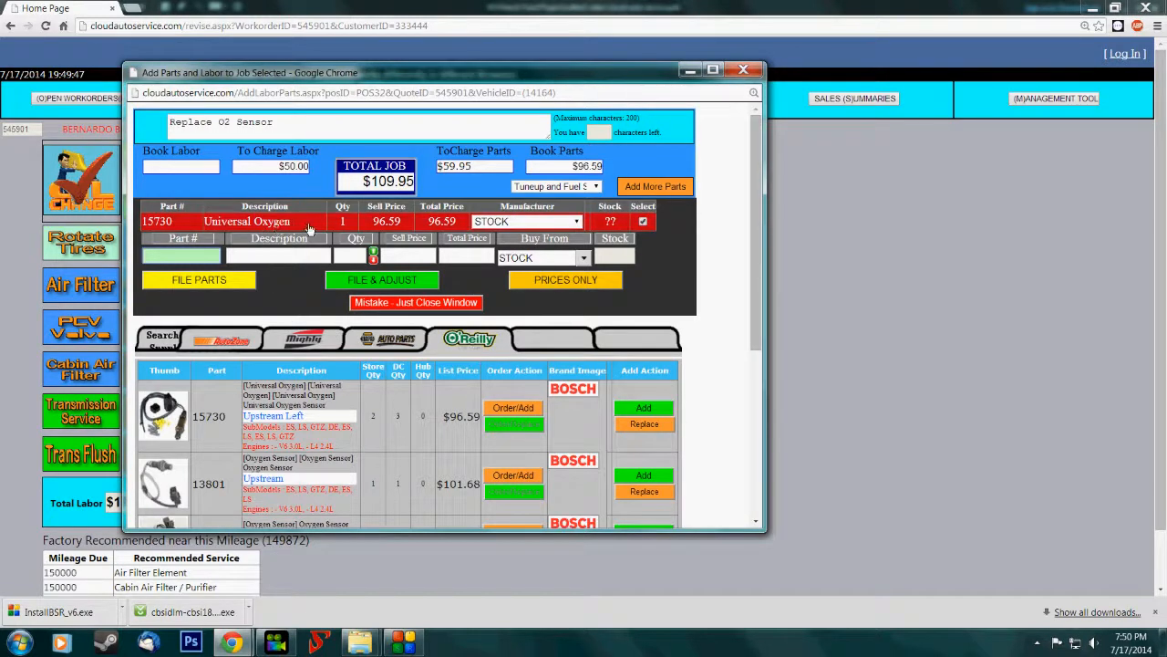
pyautogui.moveTo(310, 228)
pyautogui.click(241, 288)
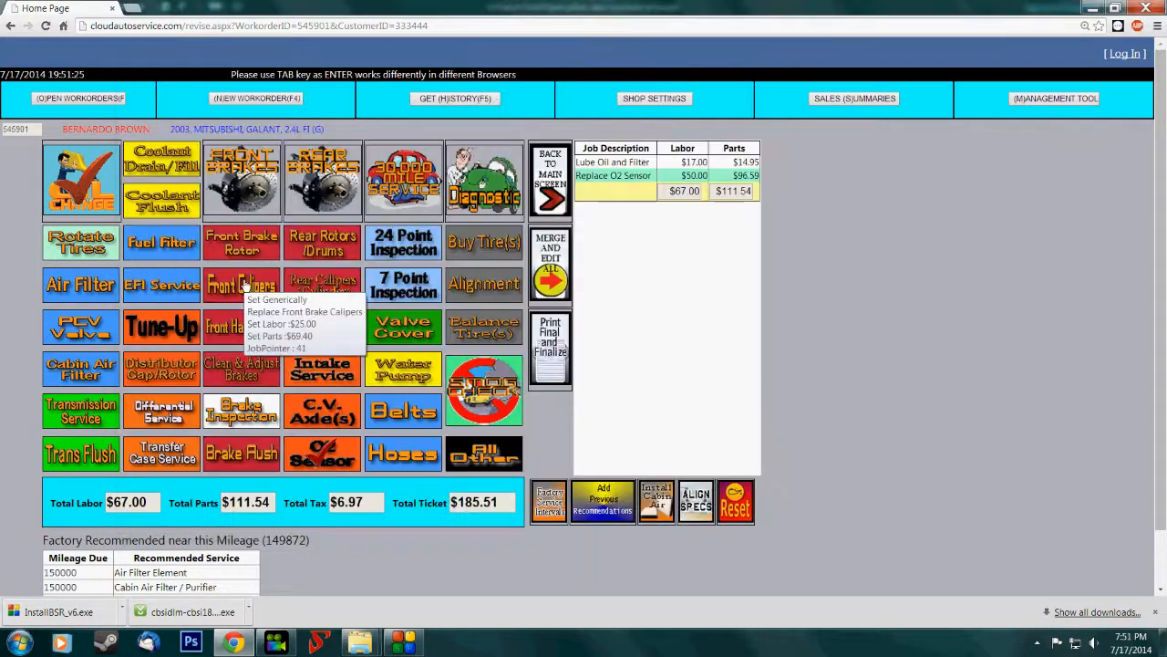
# - Open the final invoice of the 2003 Mitsubishi Galant from the open work orders and start finalizing it
pyautogui.click(536, 200)
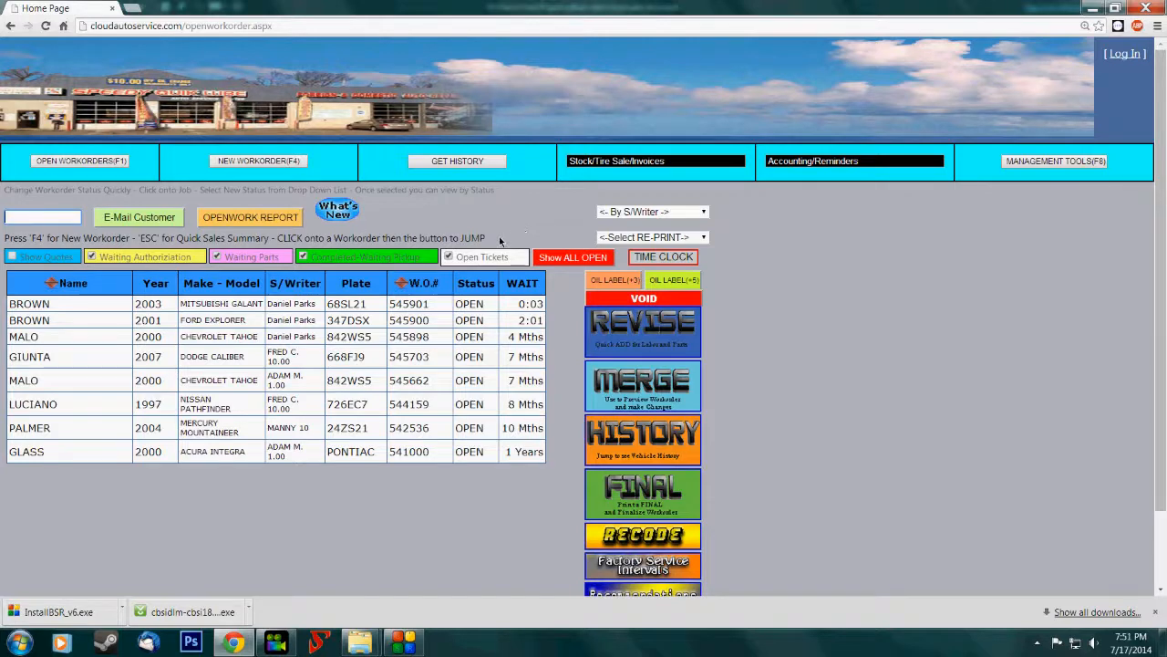
pyautogui.click(422, 302)
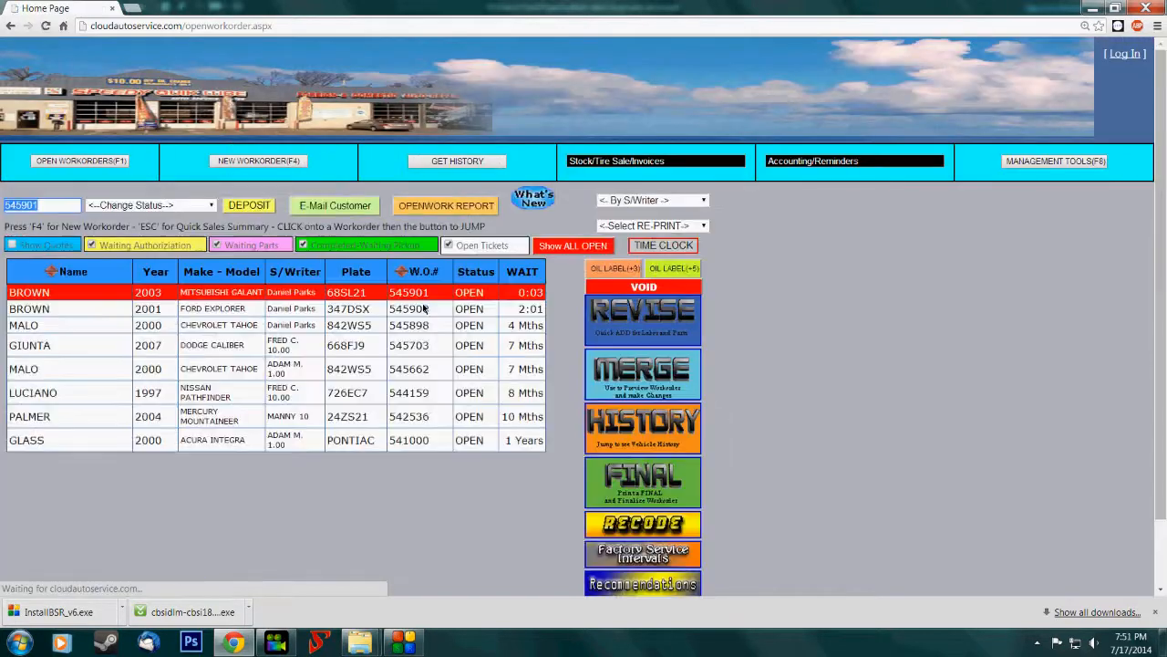
pyautogui.click(652, 490)
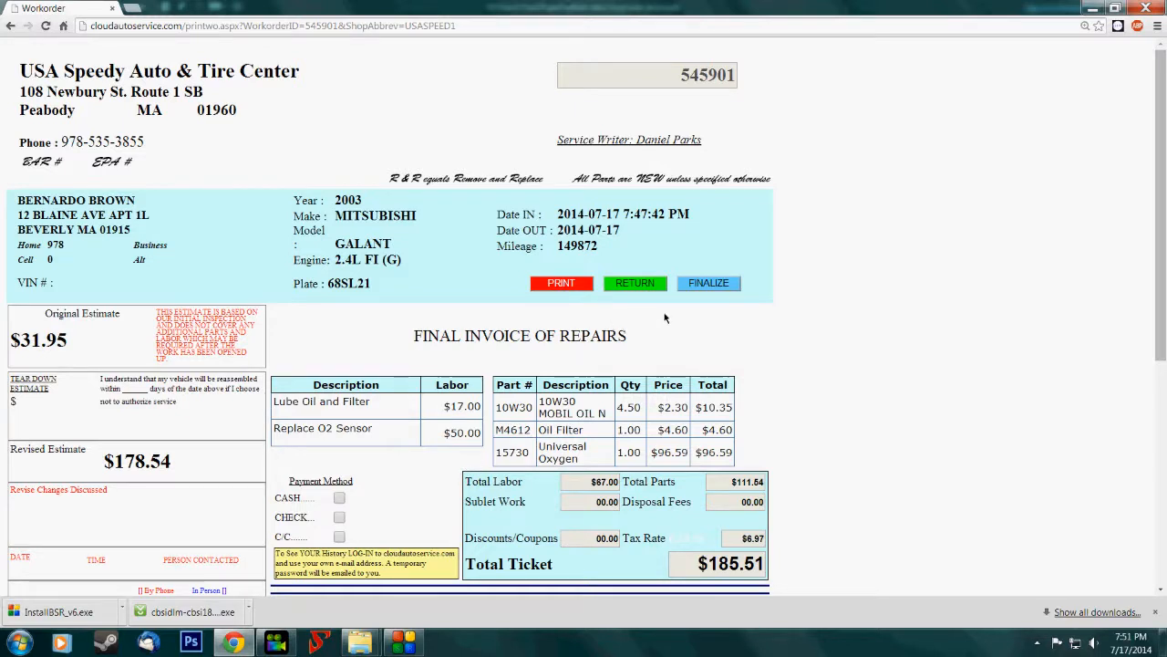
pyautogui.click(699, 283)
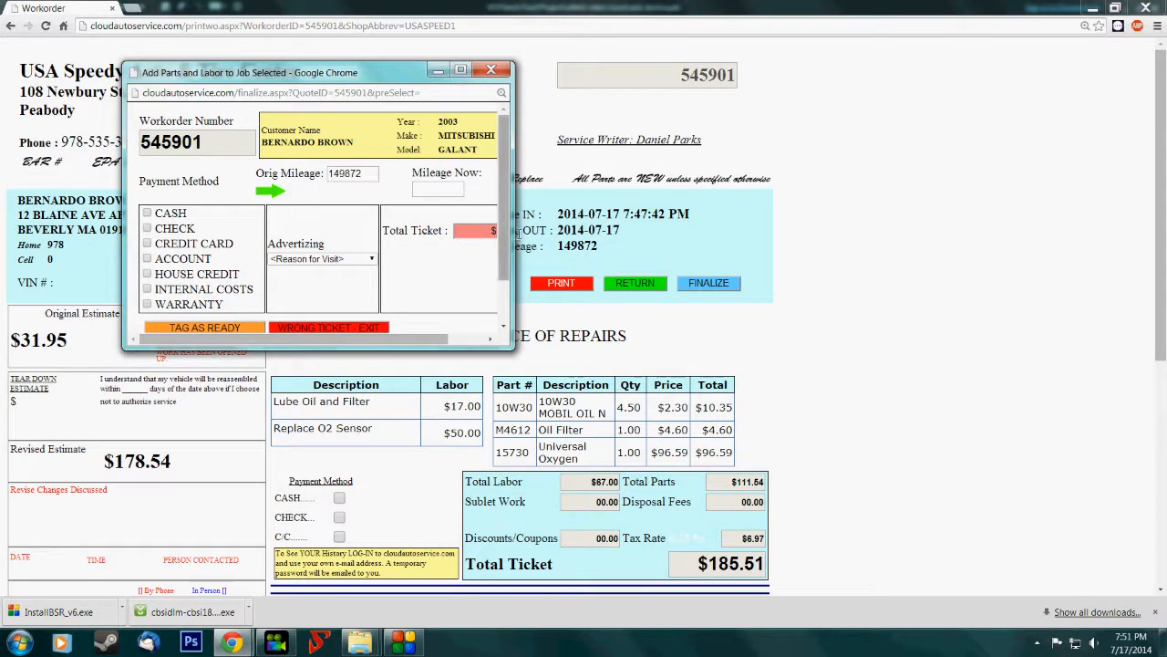
# - Copy the original mileage into the current mileage and set the payment method to cash for the full ticket amount
pyautogui.moveTo(511, 233); pyautogui.dragTo(642, 242)
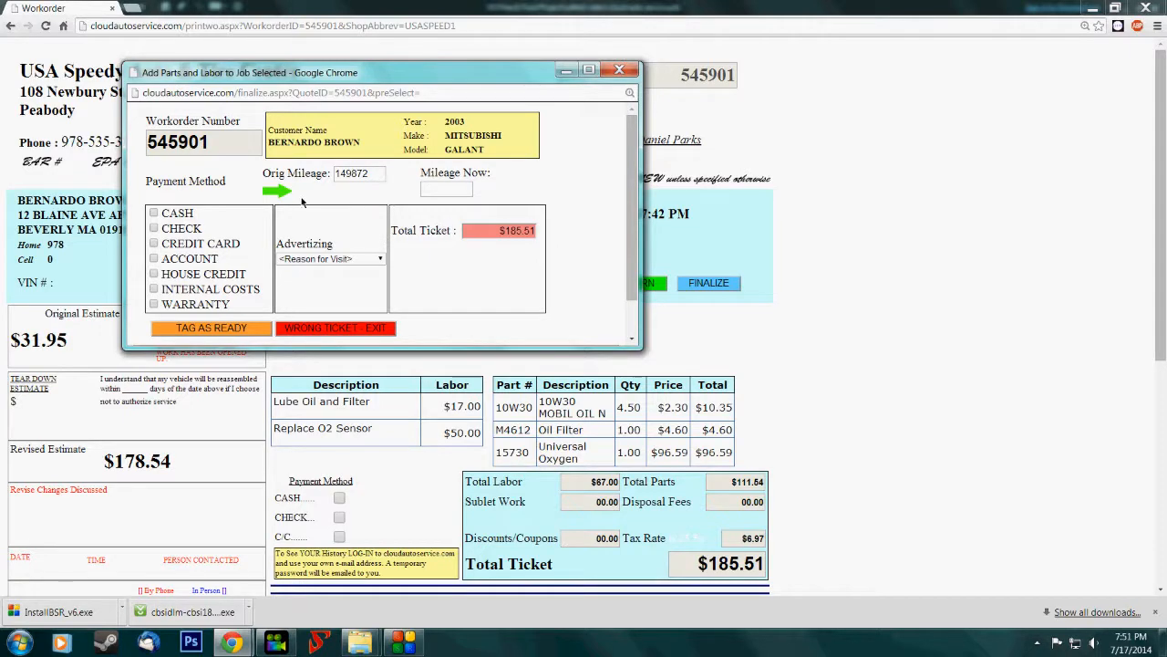
pyautogui.hotkey('ctrl', '-')
pyautogui.hotkey('ctrl', '-')
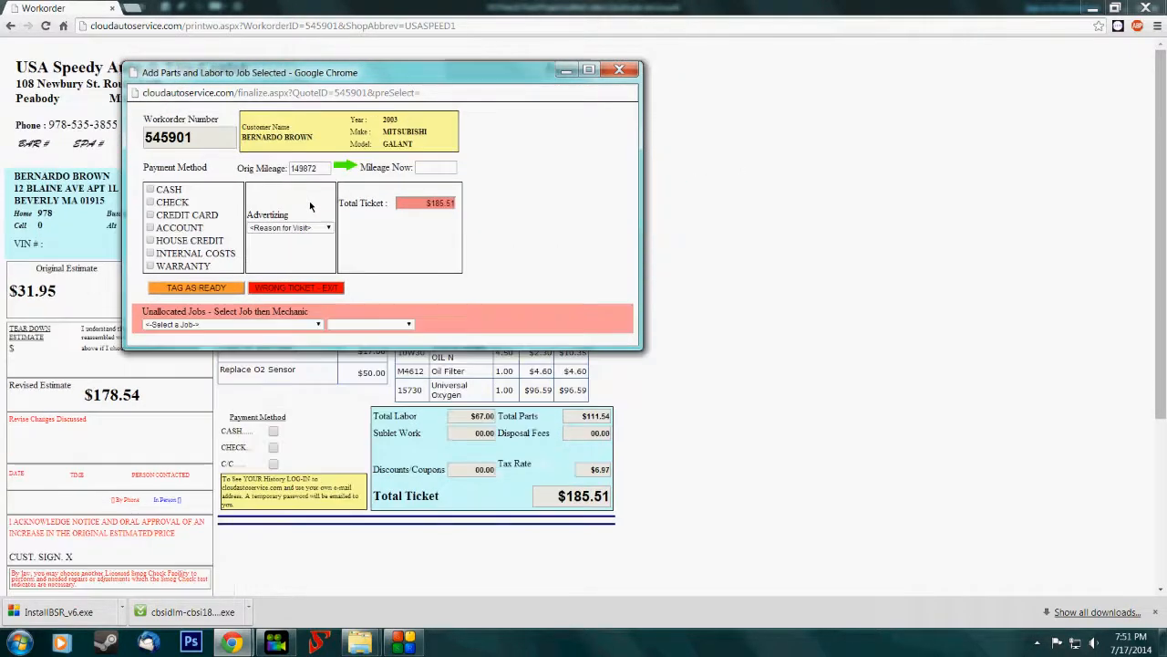
pyautogui.click(347, 171)
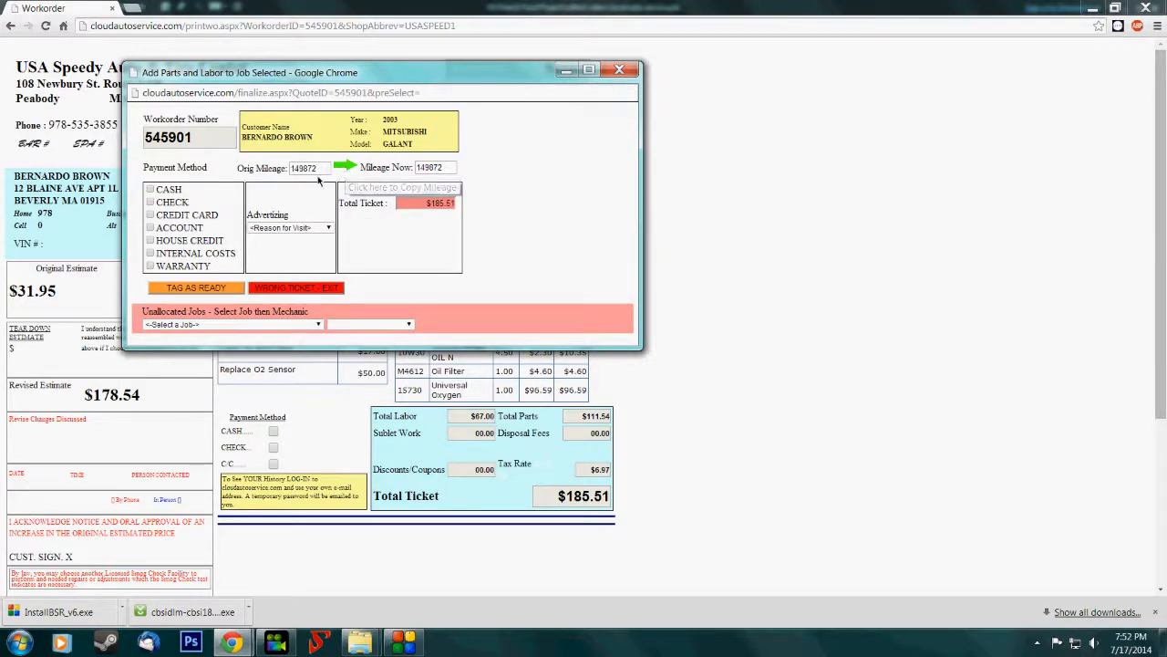
pyautogui.click(150, 189)
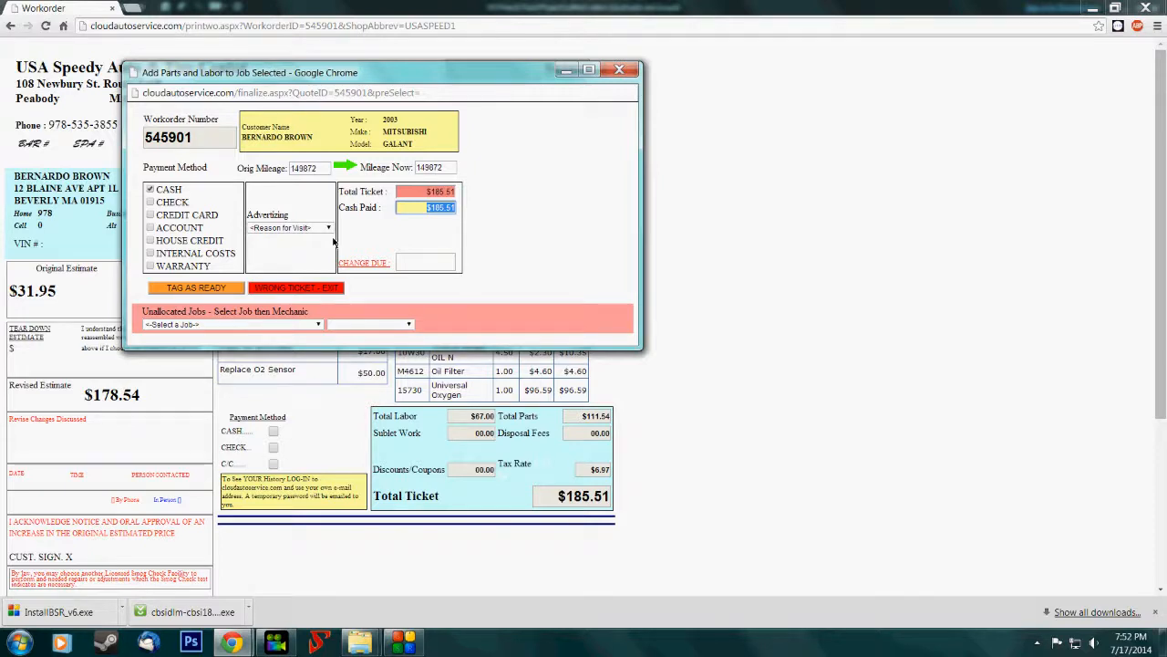
# - Allocate all jobs to the first listed mechanic, and finalize the ticket, returning to the open work orders
pyautogui.click(310, 324)
pyautogui.click(309, 344)
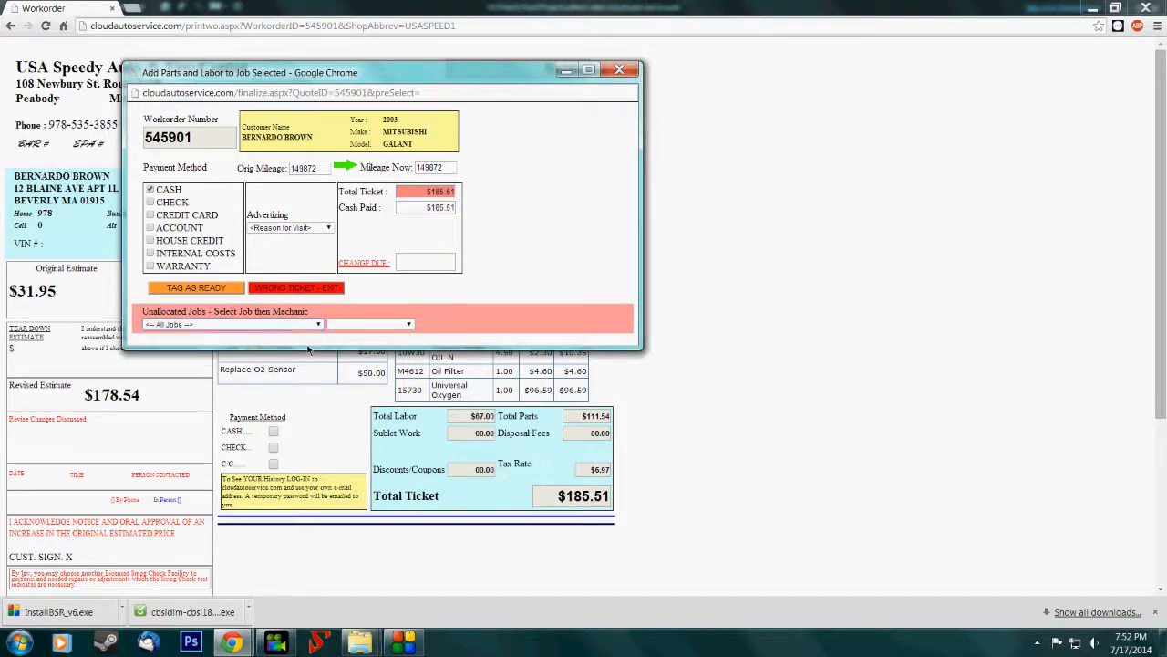
pyautogui.click(365, 325)
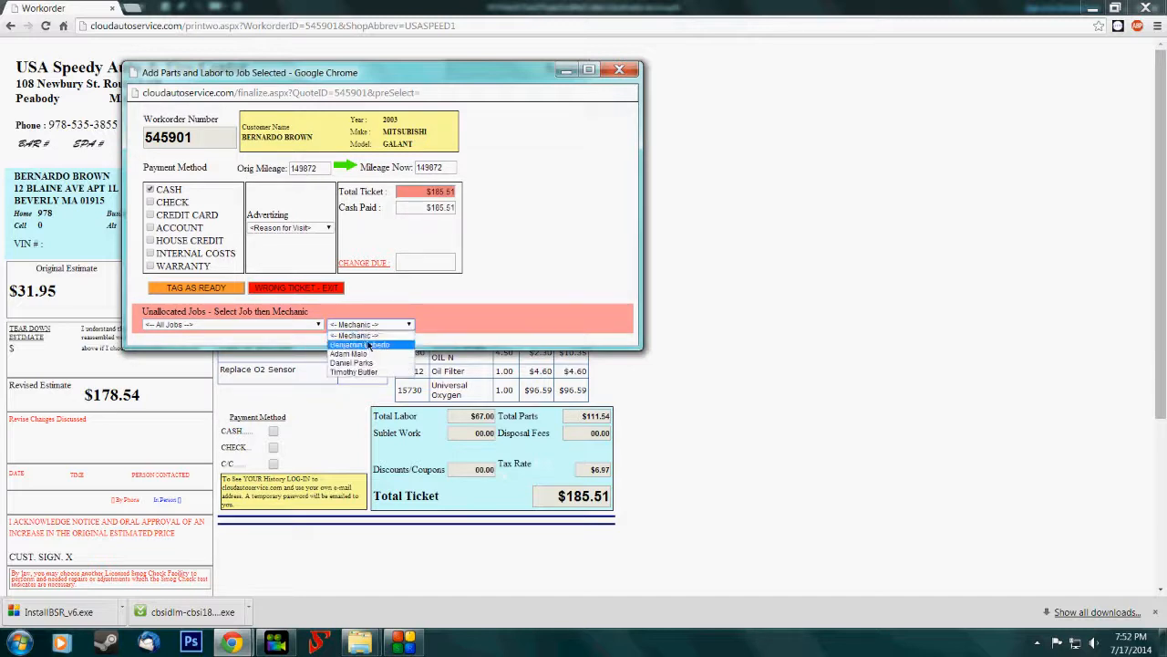
pyautogui.click(365, 345)
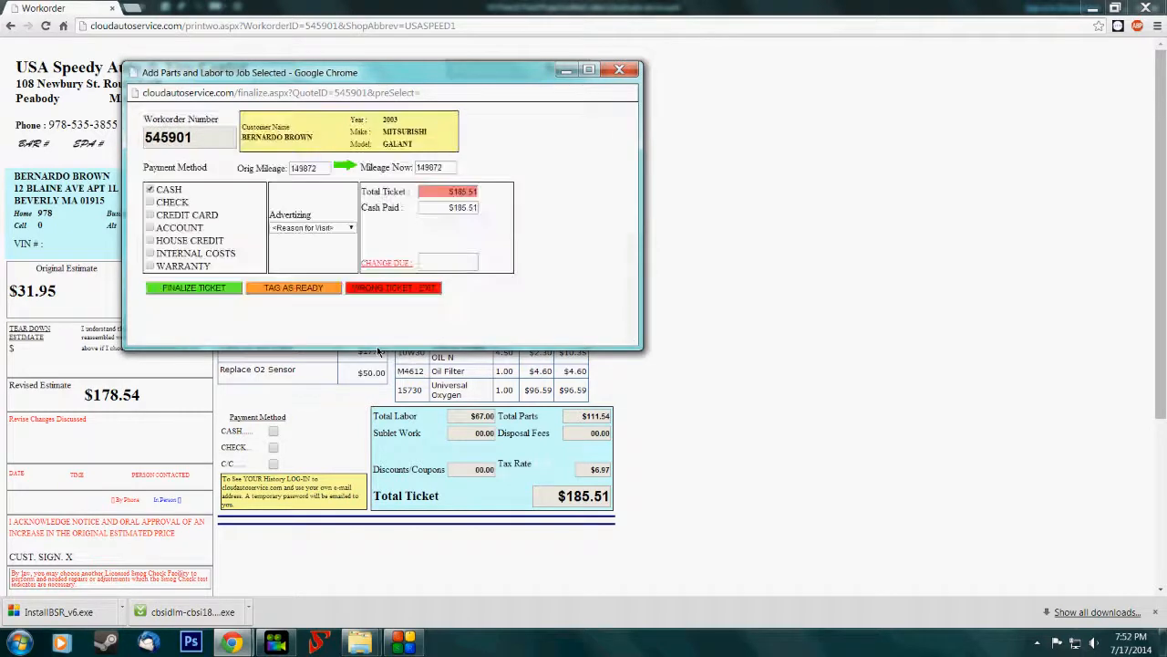
pyautogui.click(224, 287)
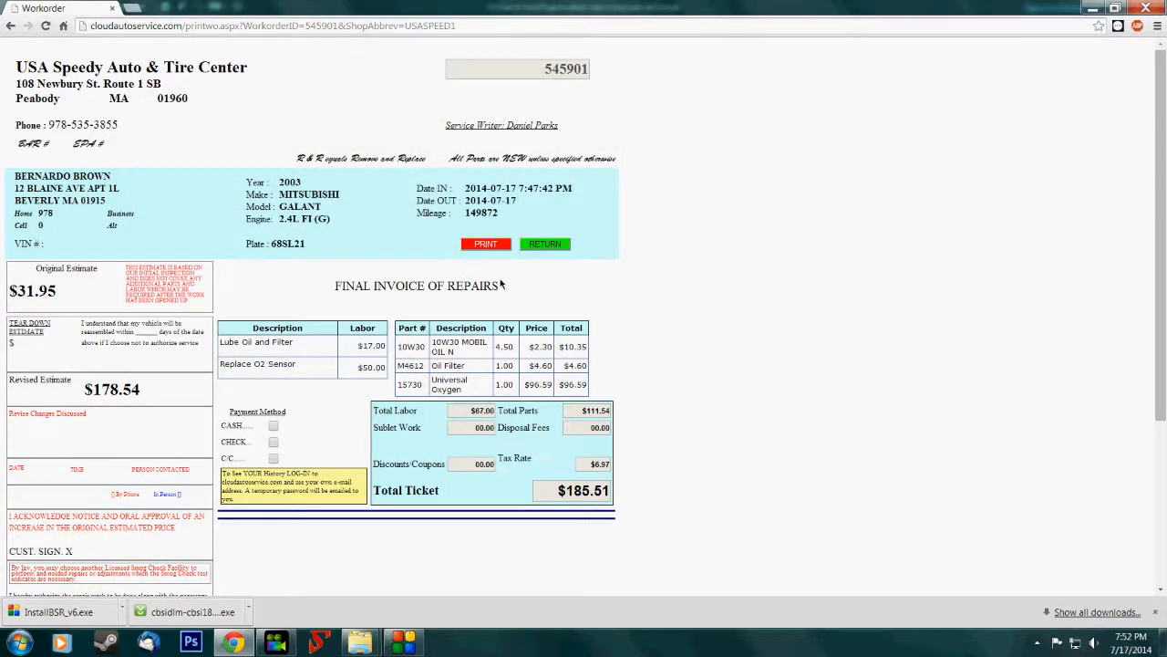
pyautogui.click(532, 246)
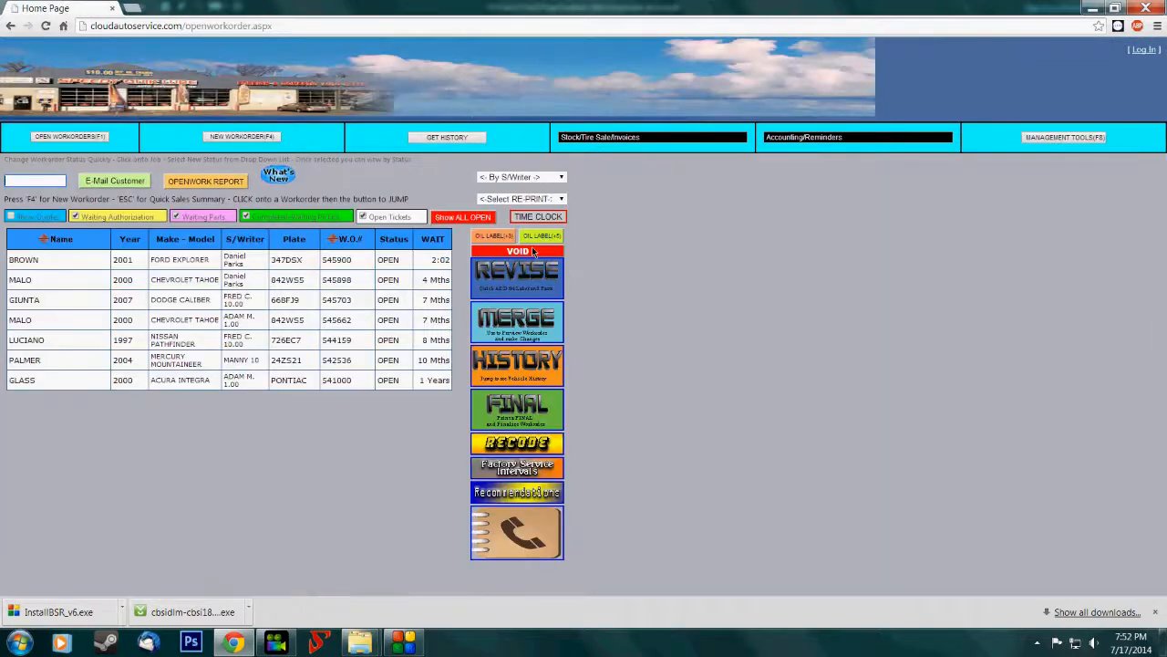